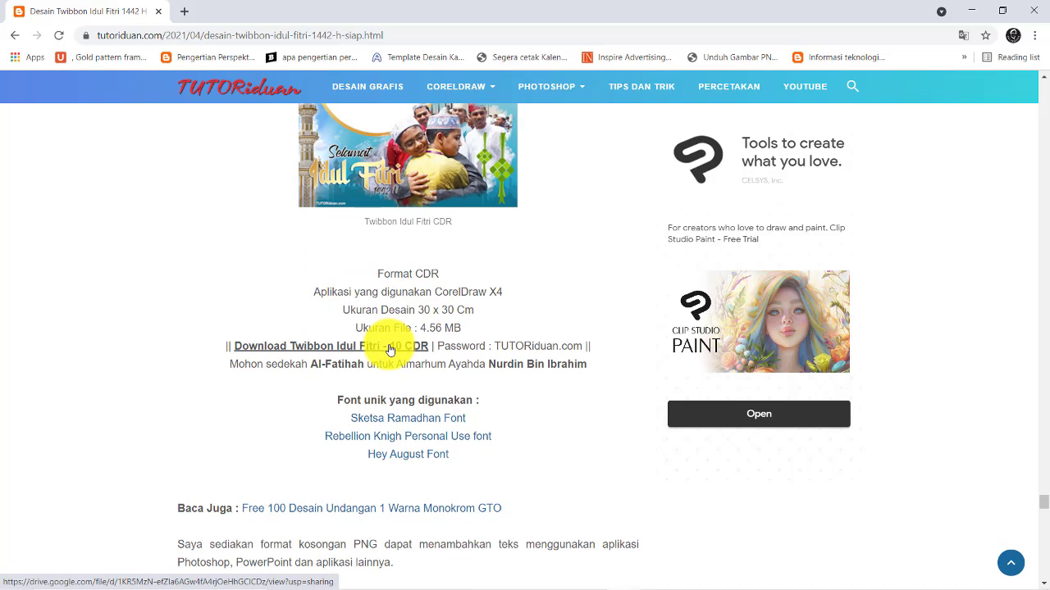
Step: Look through the Idul Fitri twibbon designs on pages 2 through 10 of the Twibbon Idul Fitri document
scroll(386, 310, up, 2)
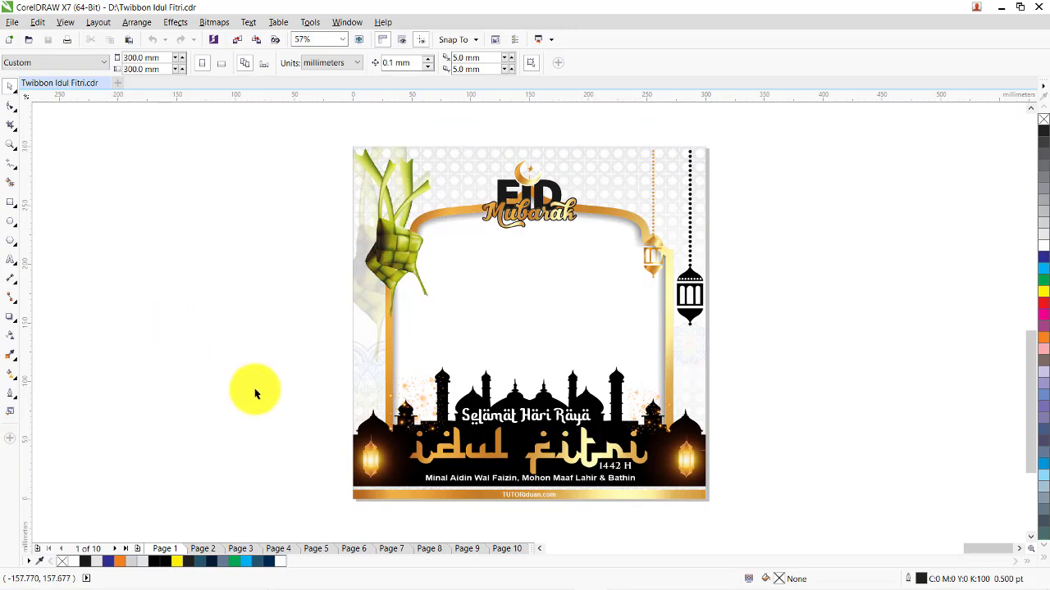
click(203, 554)
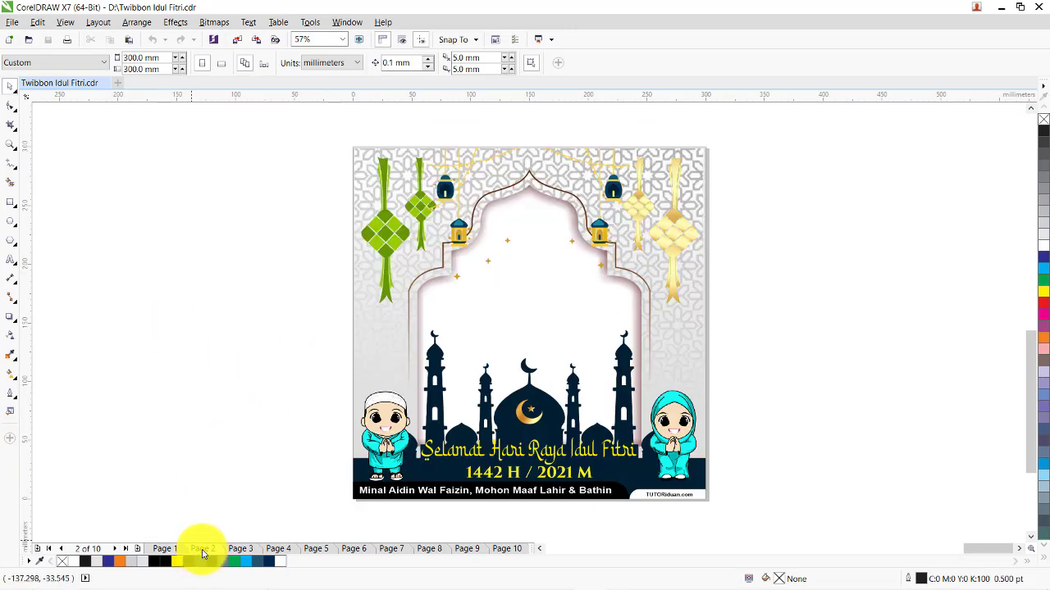
click(242, 554)
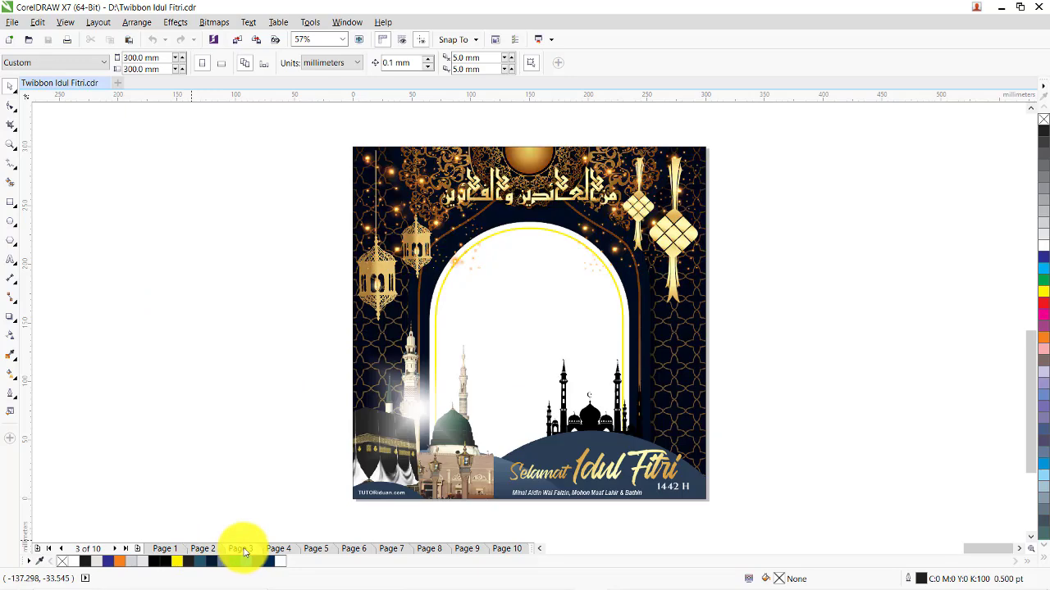
click(278, 553)
click(314, 553)
click(354, 554)
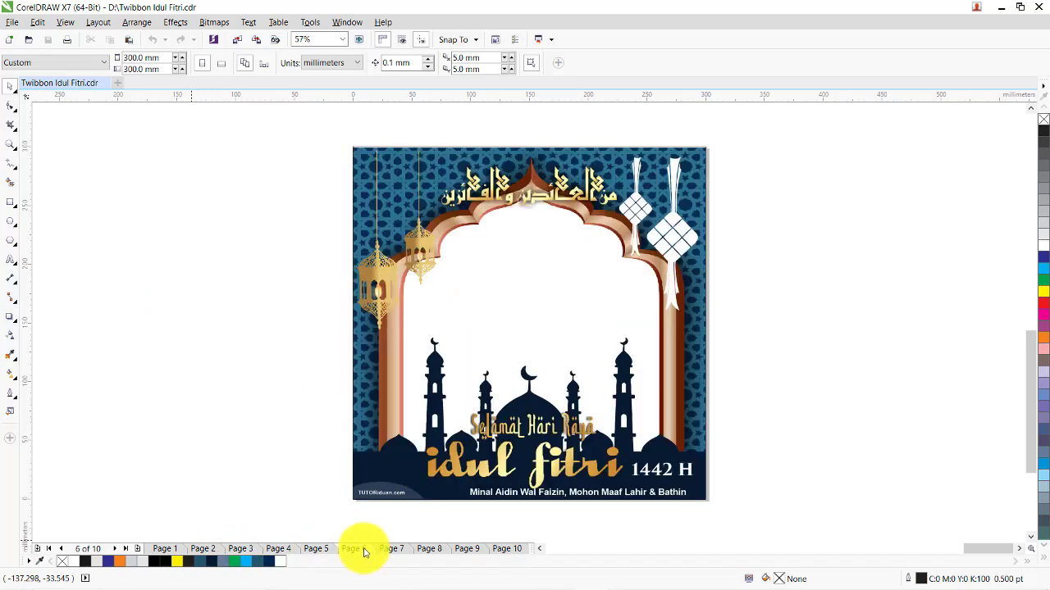
click(391, 552)
click(428, 552)
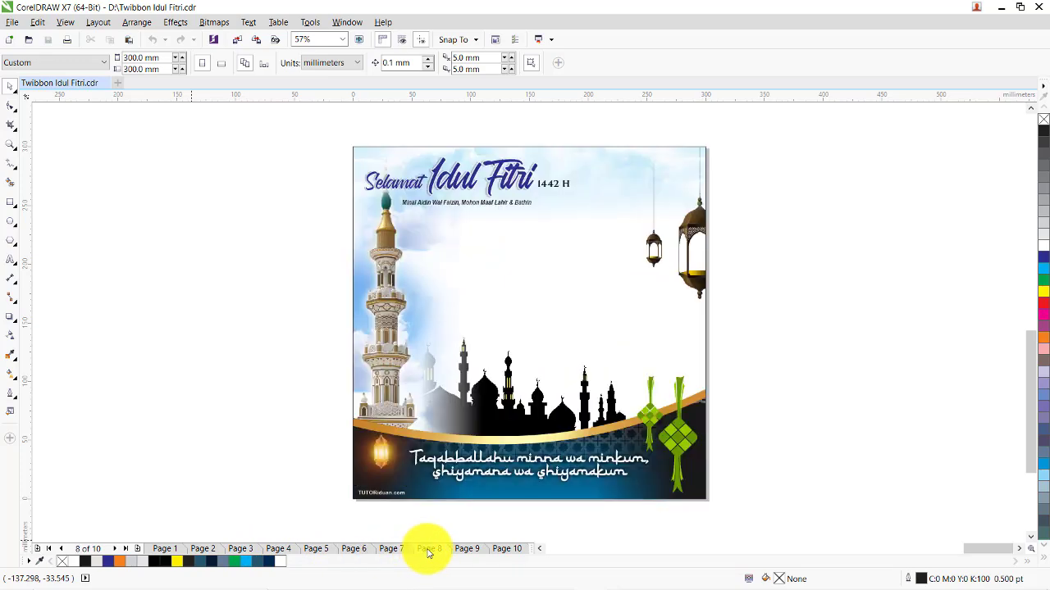
click(464, 552)
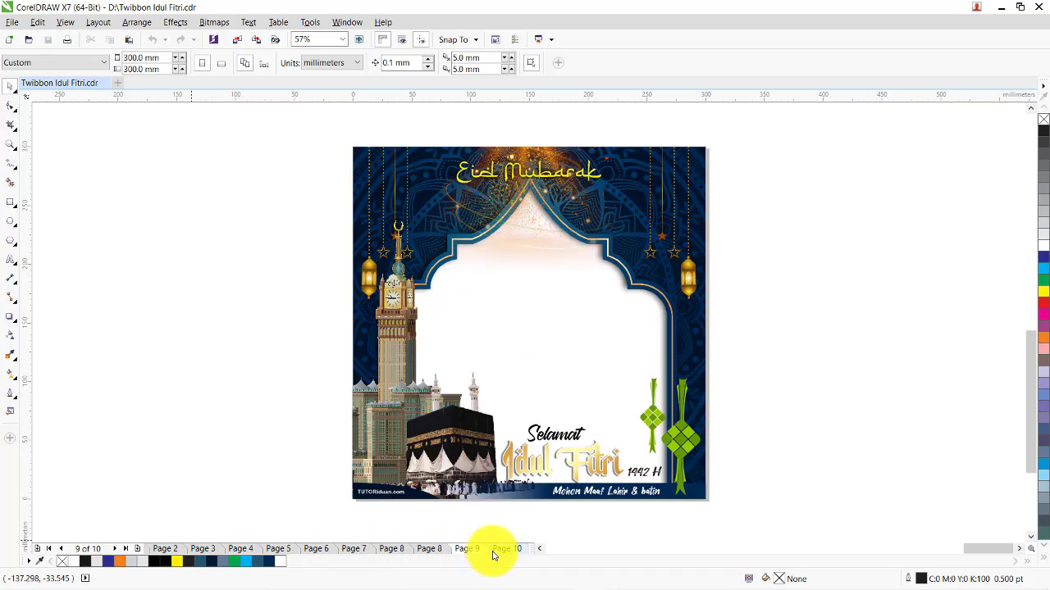
click(502, 551)
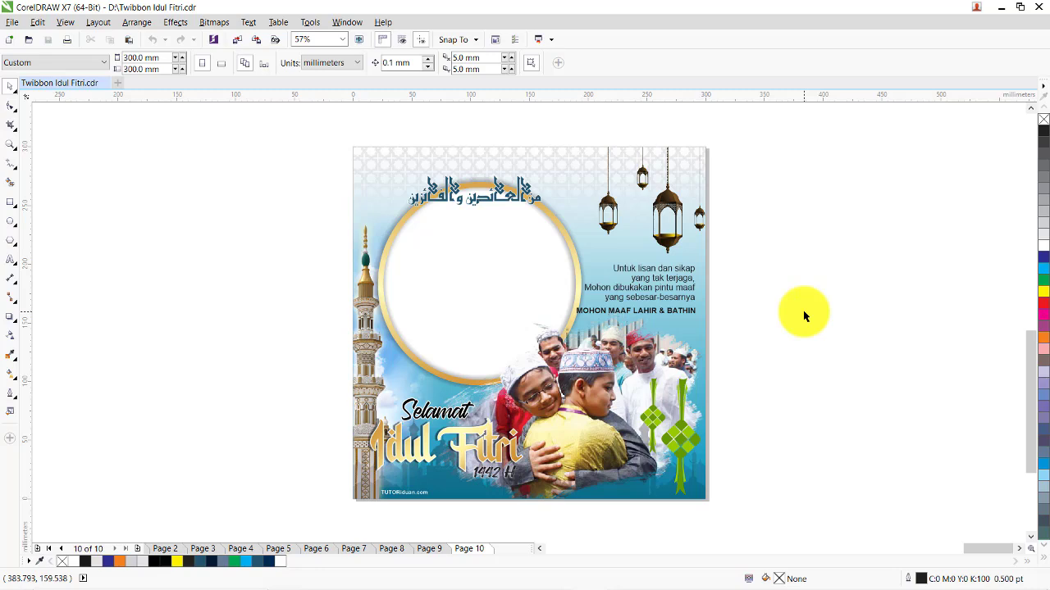
Step: Inspect the apology line, the message above it and the Idul Fitri title on page 10, leaving nothing selected
click(670, 310)
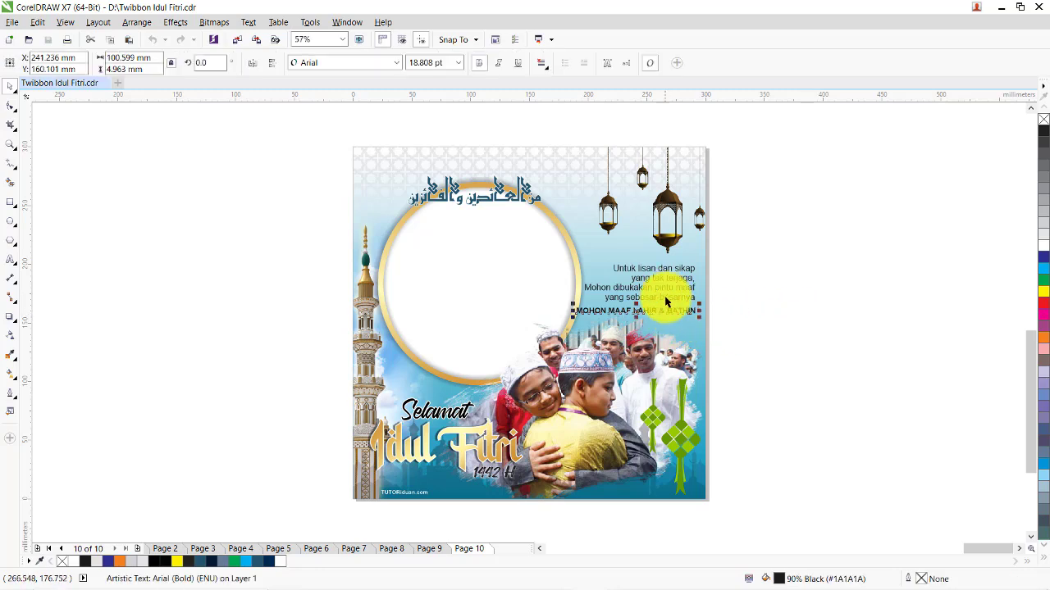
click(669, 301)
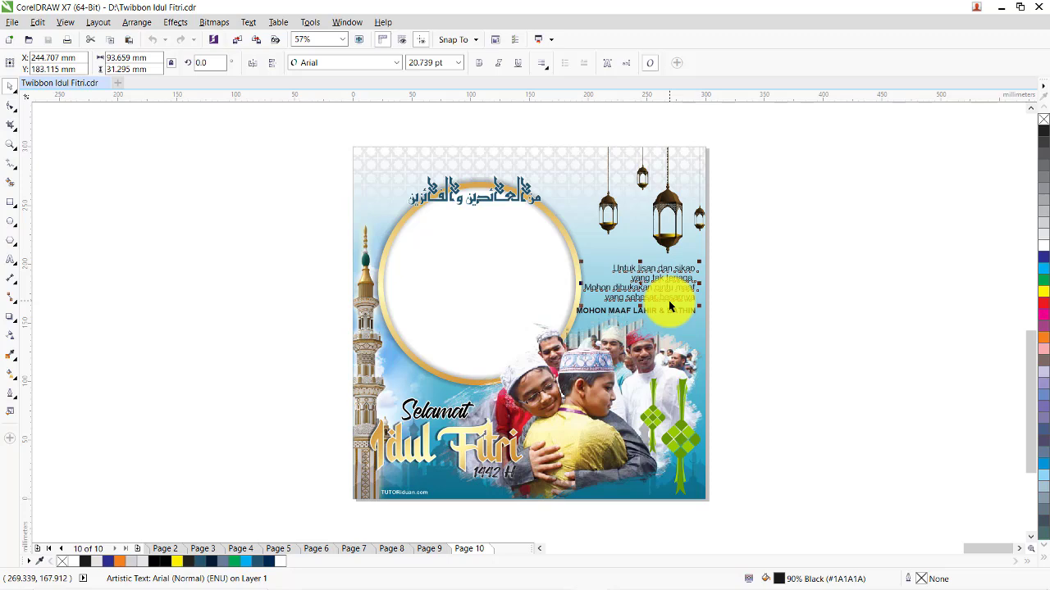
click(424, 456)
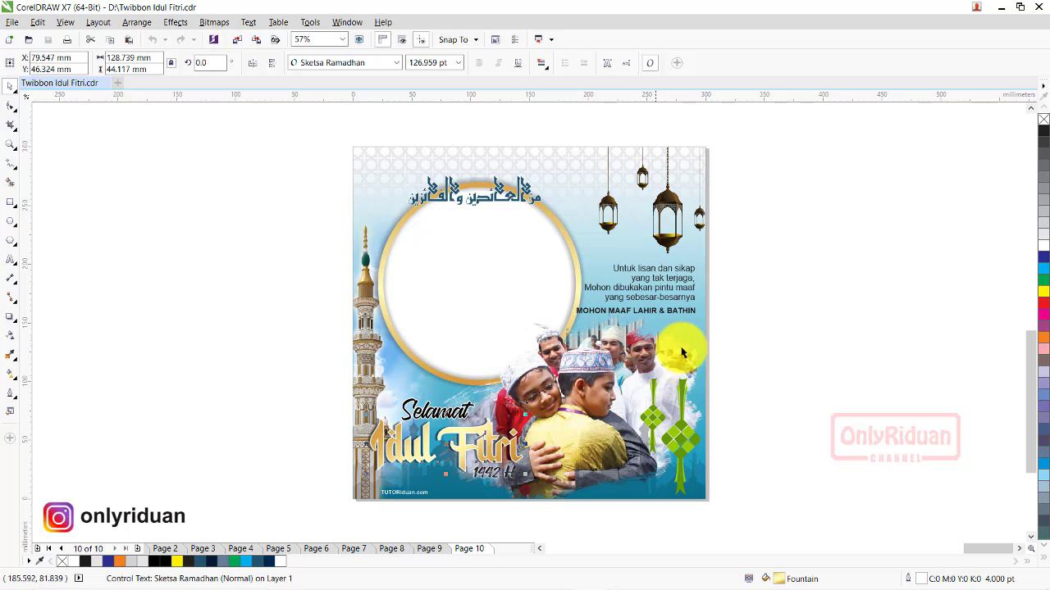
click(764, 310)
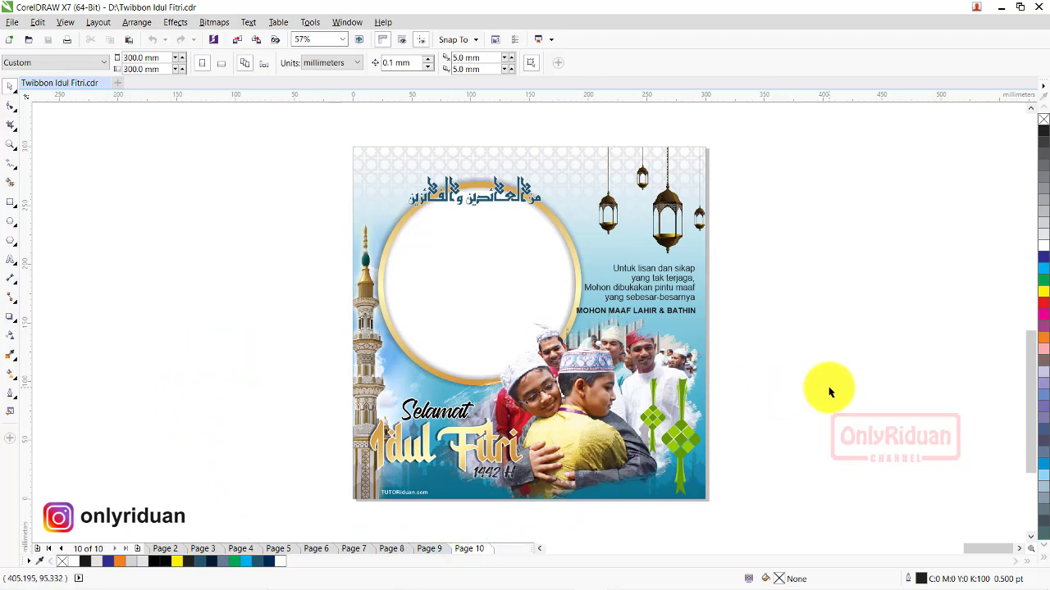
Step: Select all objects on page 10 and name their PNG export "Twibbon Idul Fitri 1442 H 10 TUTORiduan" in the PNG Twibbonize folder
drag(316, 130, 747, 512)
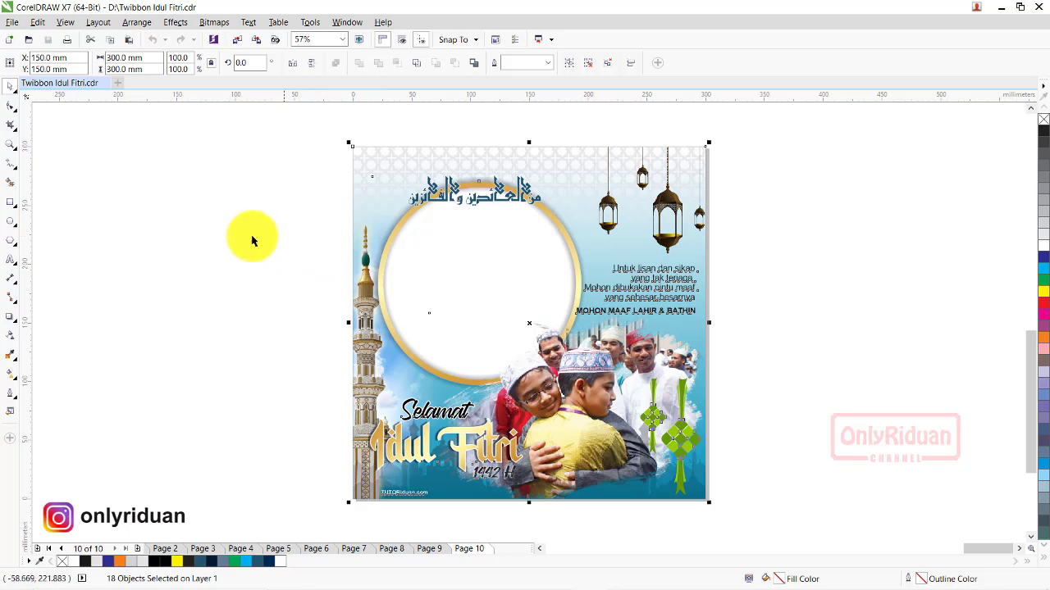
click(14, 25)
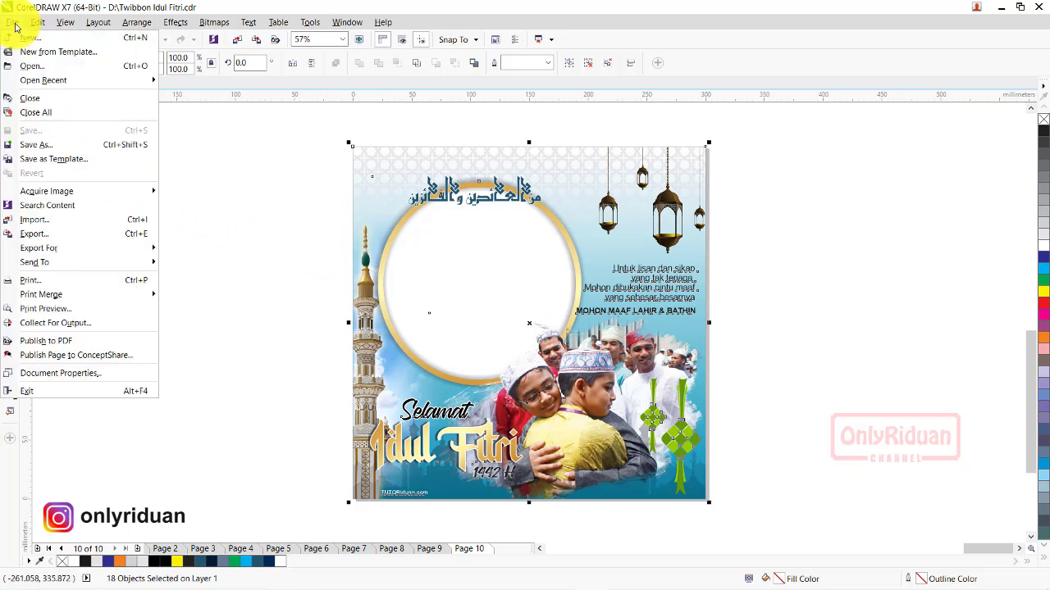
click(57, 235)
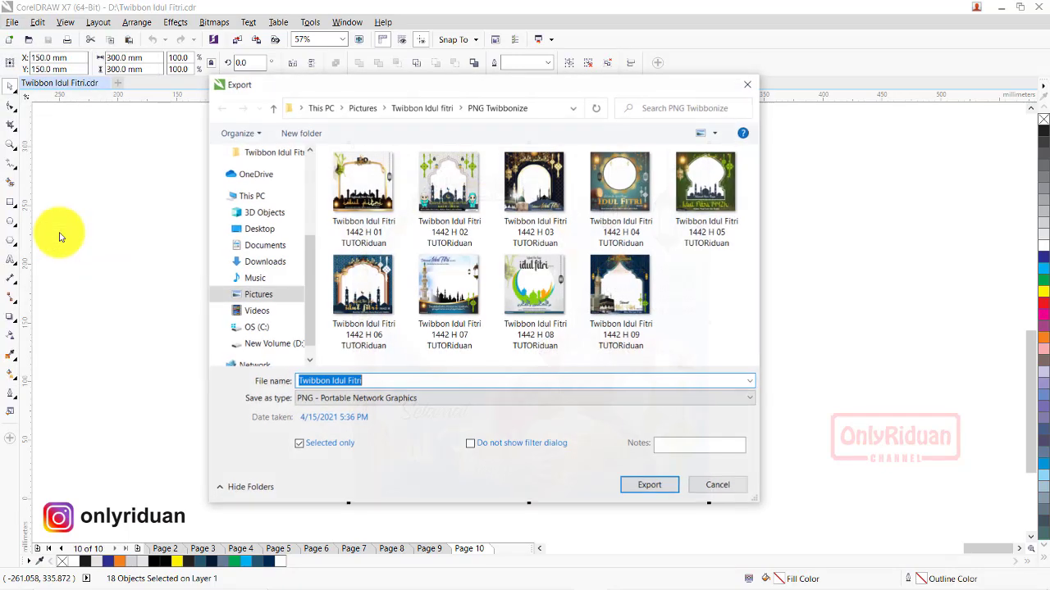
drag(539, 89, 554, 141)
click(392, 419)
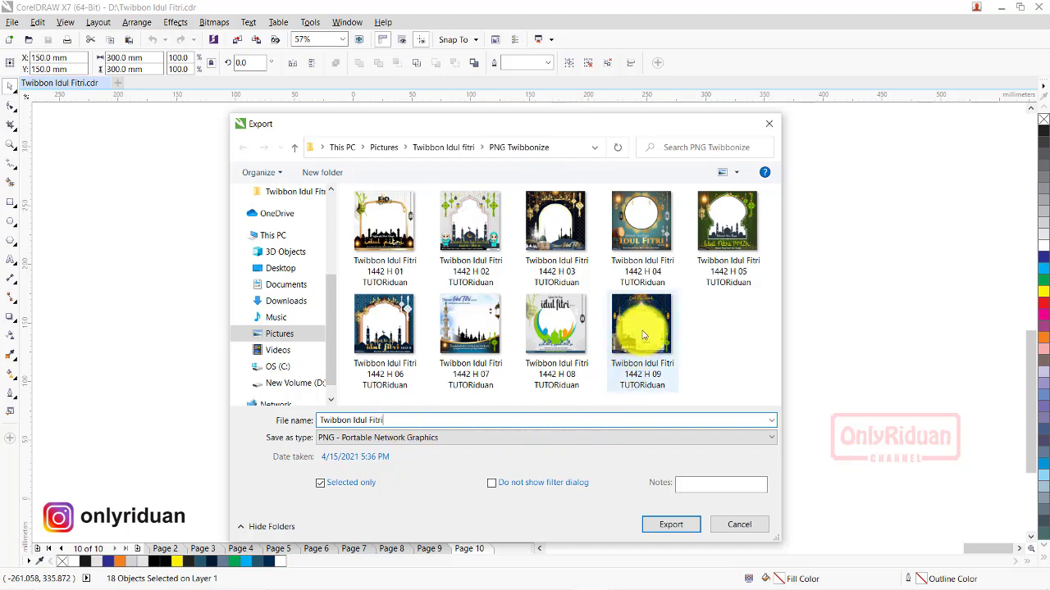
click(643, 335)
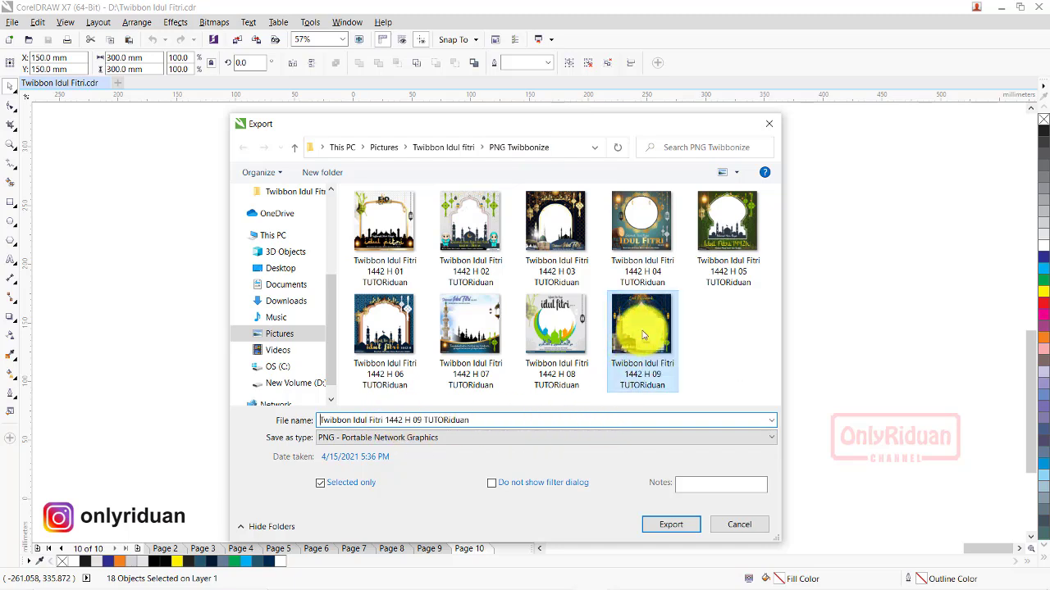
triple_click(422, 419)
click(423, 419)
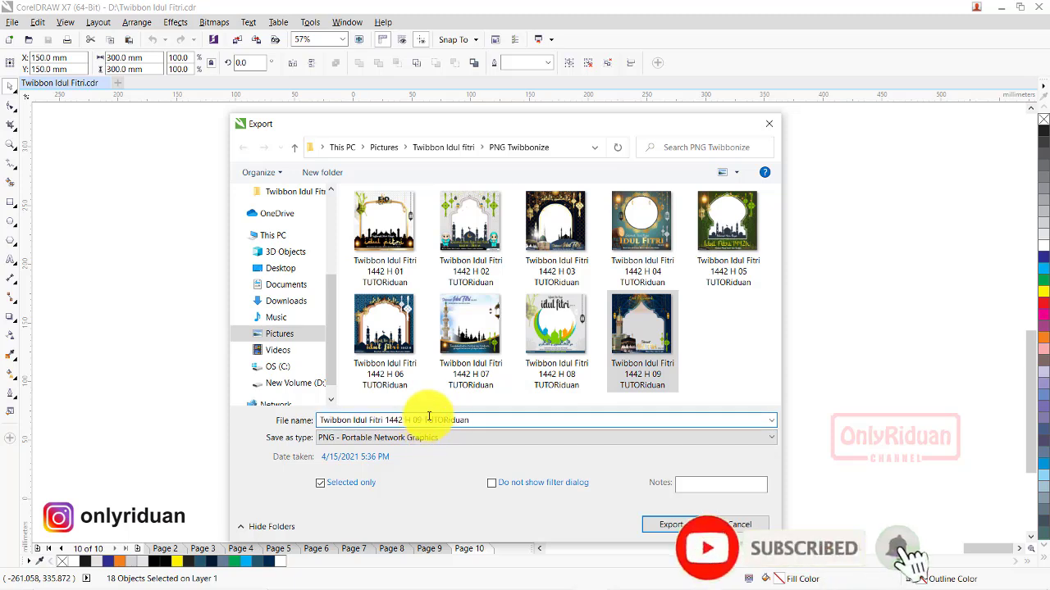
key(BackSpace)
key(BackSpace)
text(10)
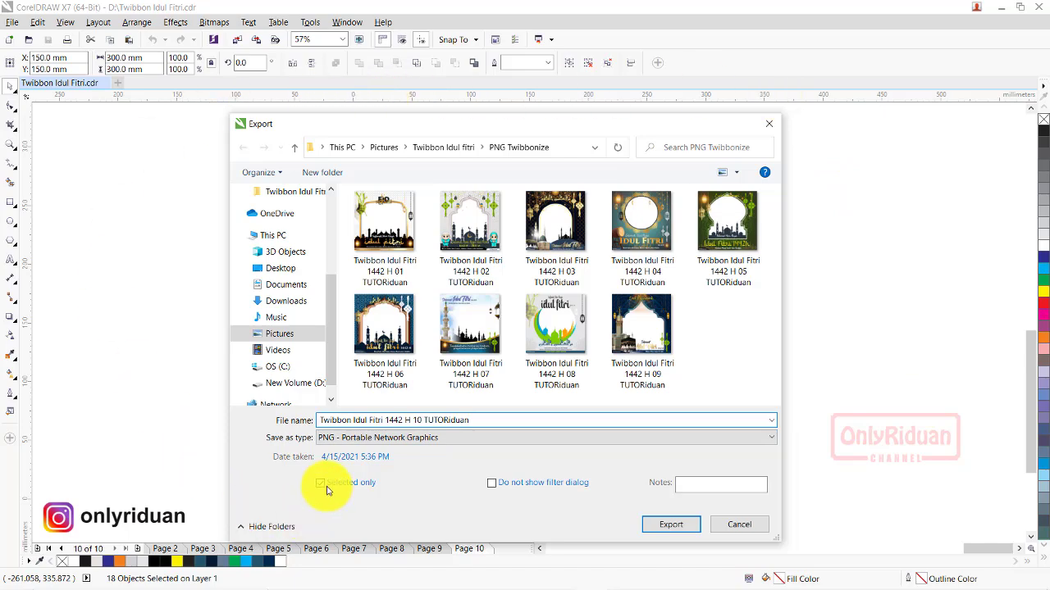
Step: Turn off the Selected only option for the export and proceed to the PNG settings
drag(363, 127, 202, 136)
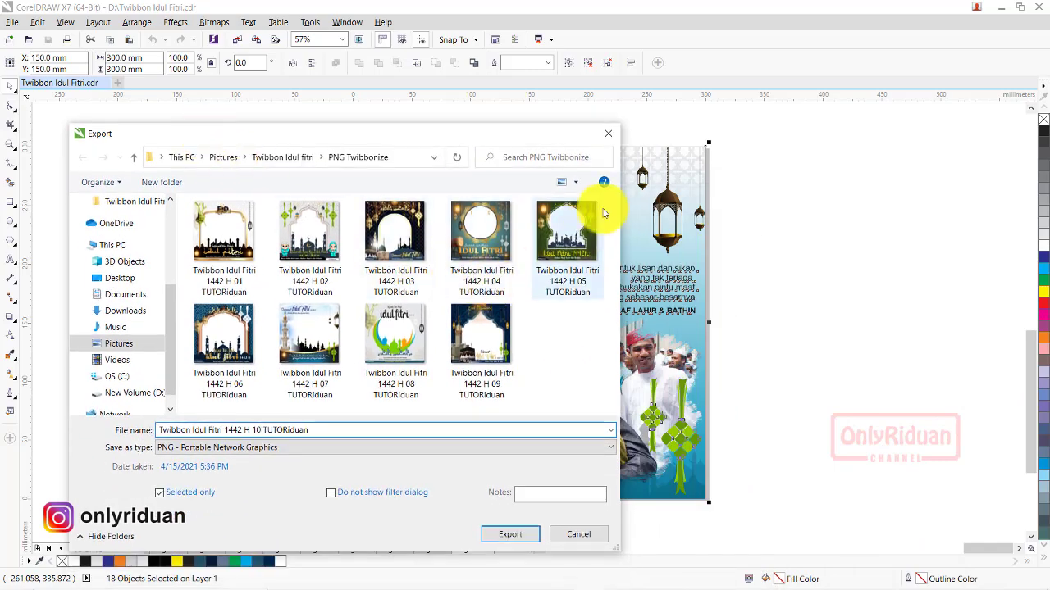
drag(484, 133, 523, 122)
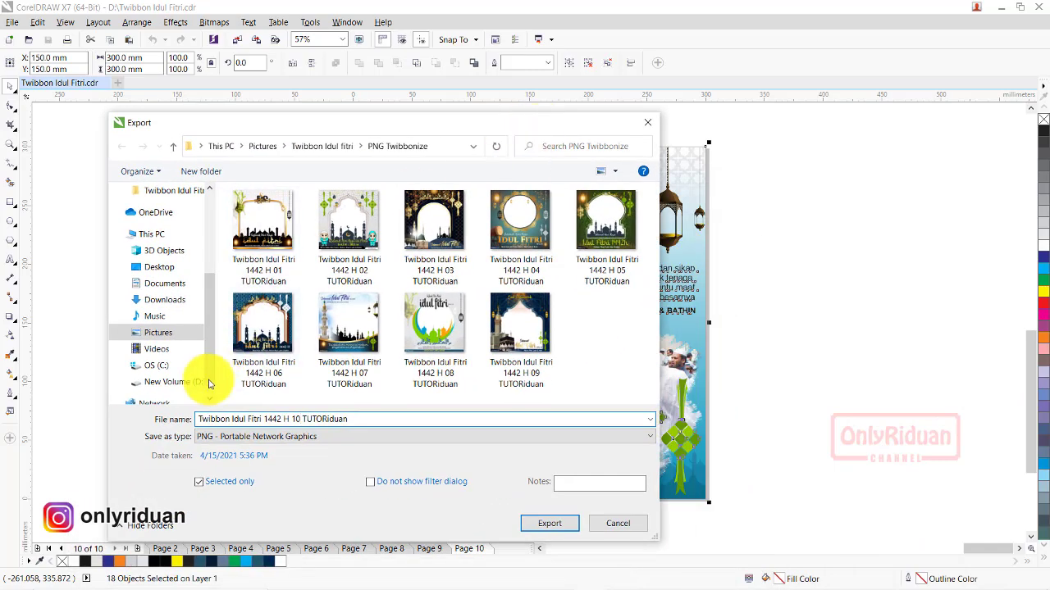
click(199, 483)
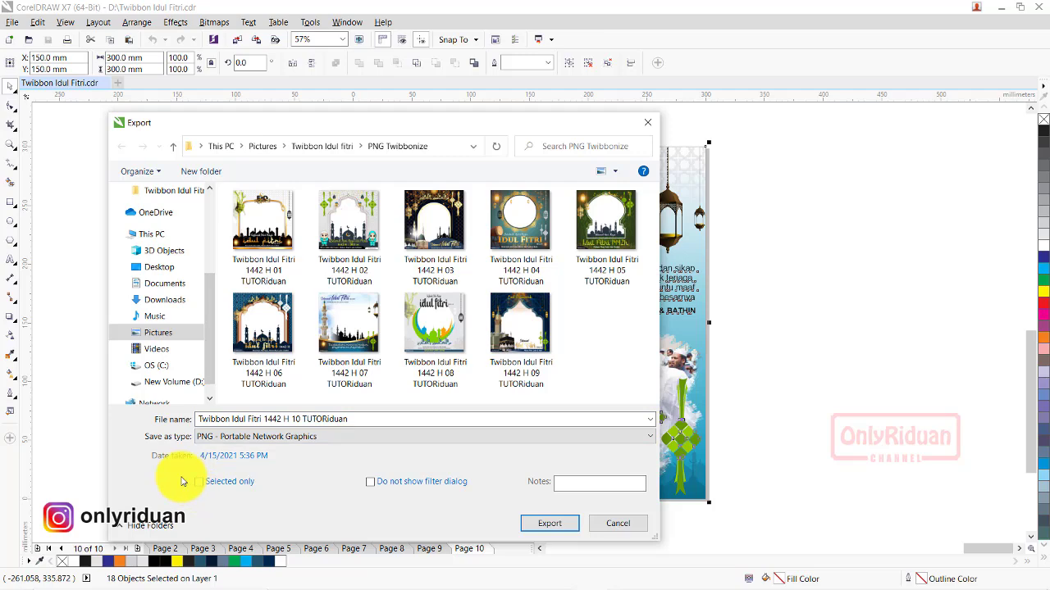
click(539, 525)
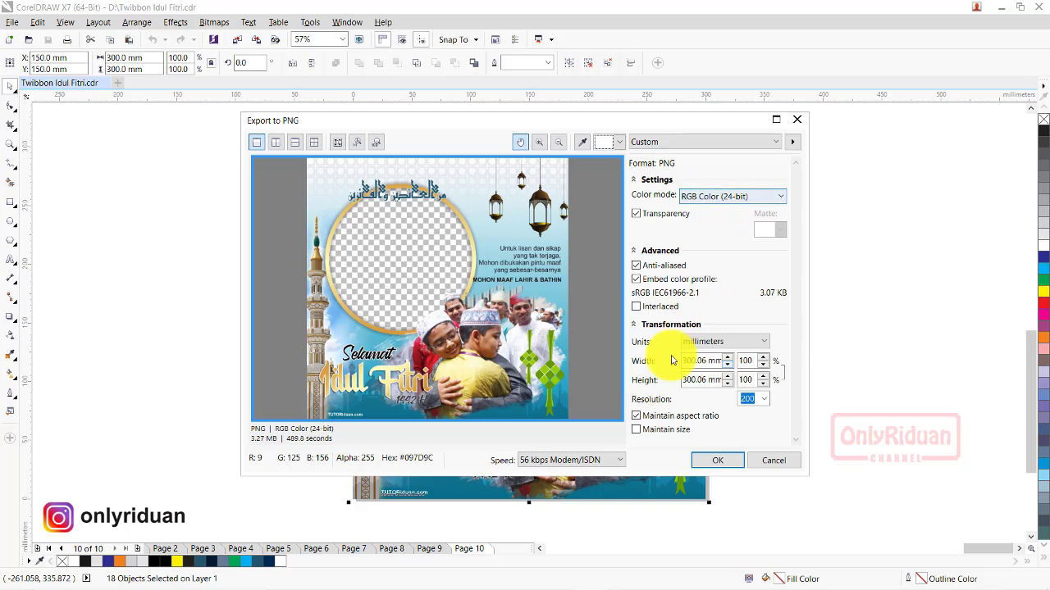
Step: Set the PNG resolution to 150 and export the page 10 twibbon
click(762, 400)
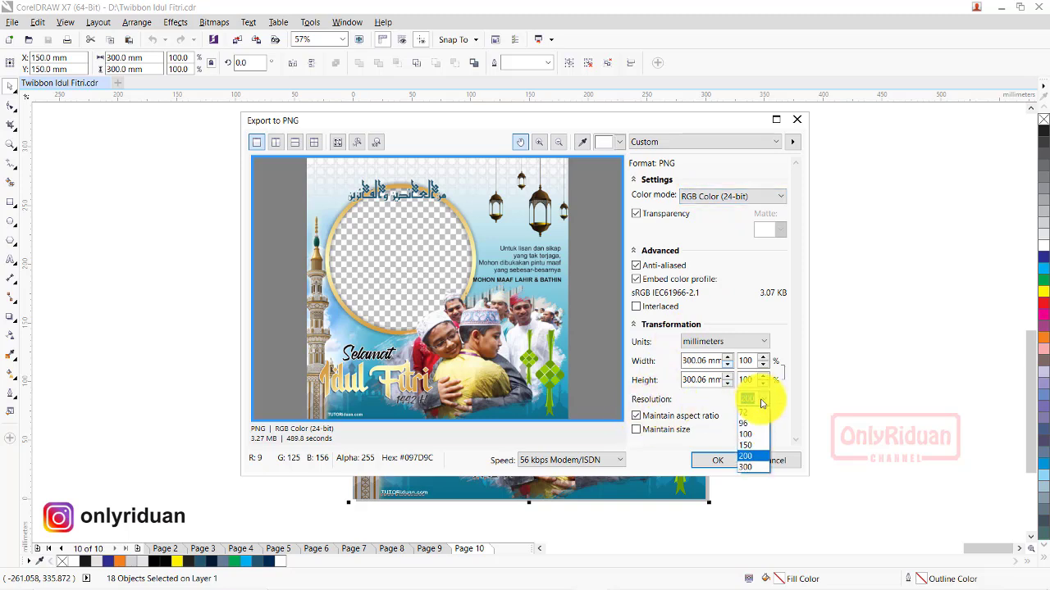
click(754, 454)
click(748, 400)
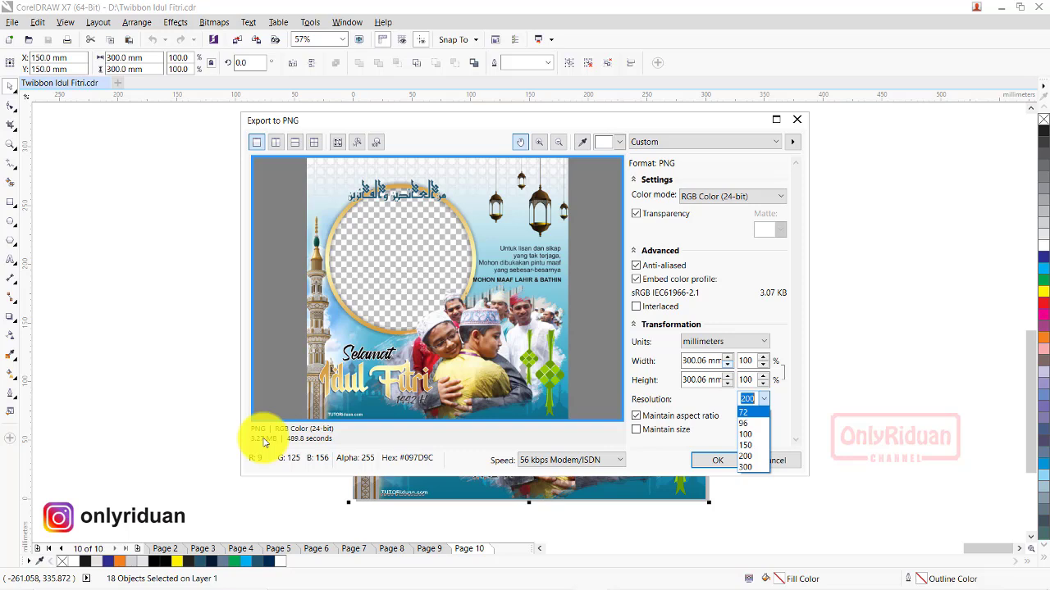
click(761, 400)
click(762, 399)
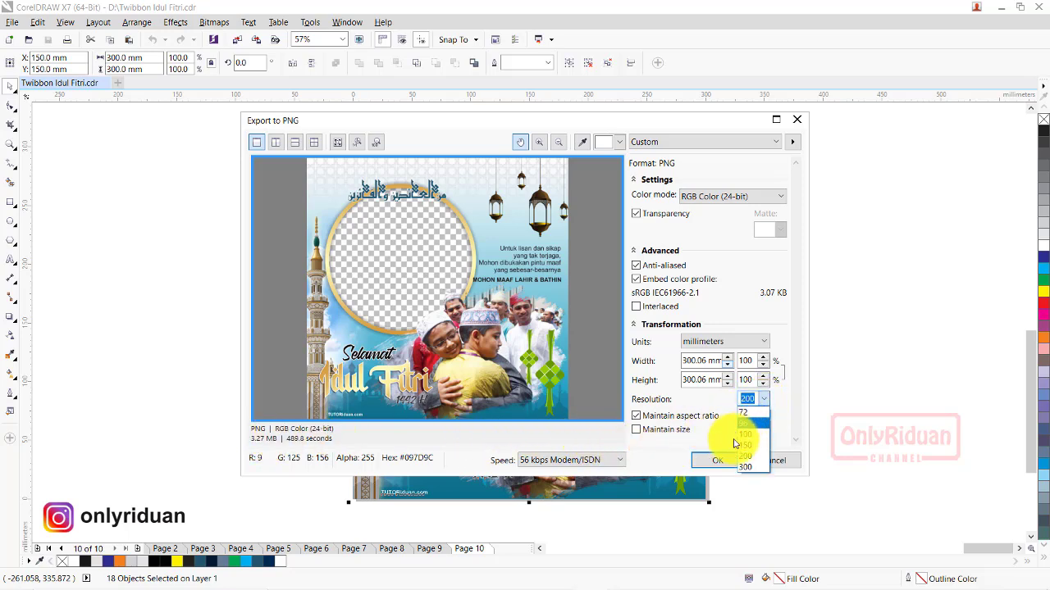
click(743, 447)
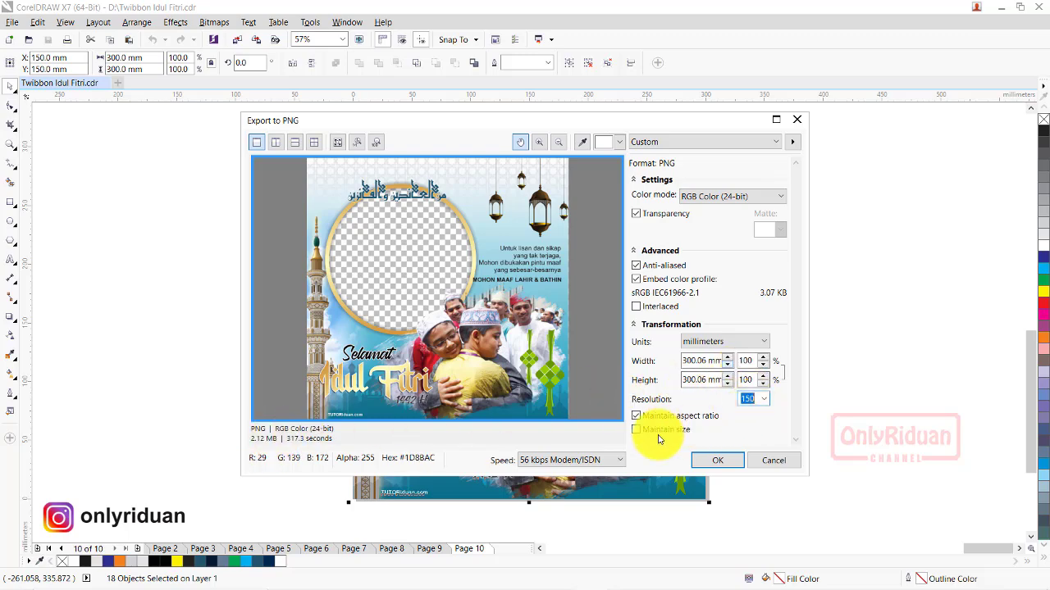
click(718, 461)
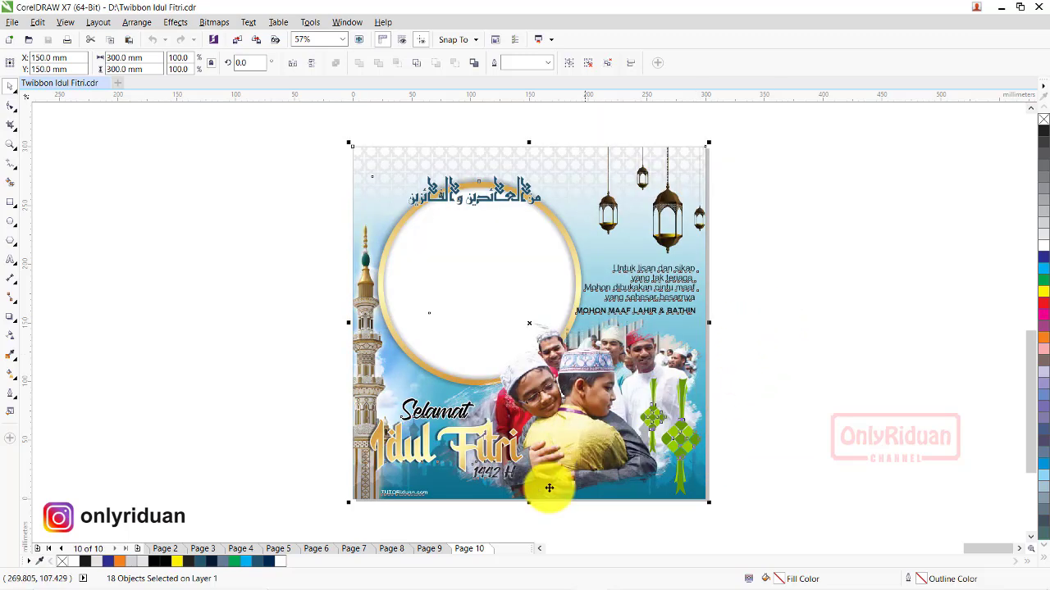
Step: Check the exported Twibbon Idul Fitri 1442 H 10 file in File Explorer's PNG Twibbonize folder, including its file details
mouse_move(533, 578)
click(385, 577)
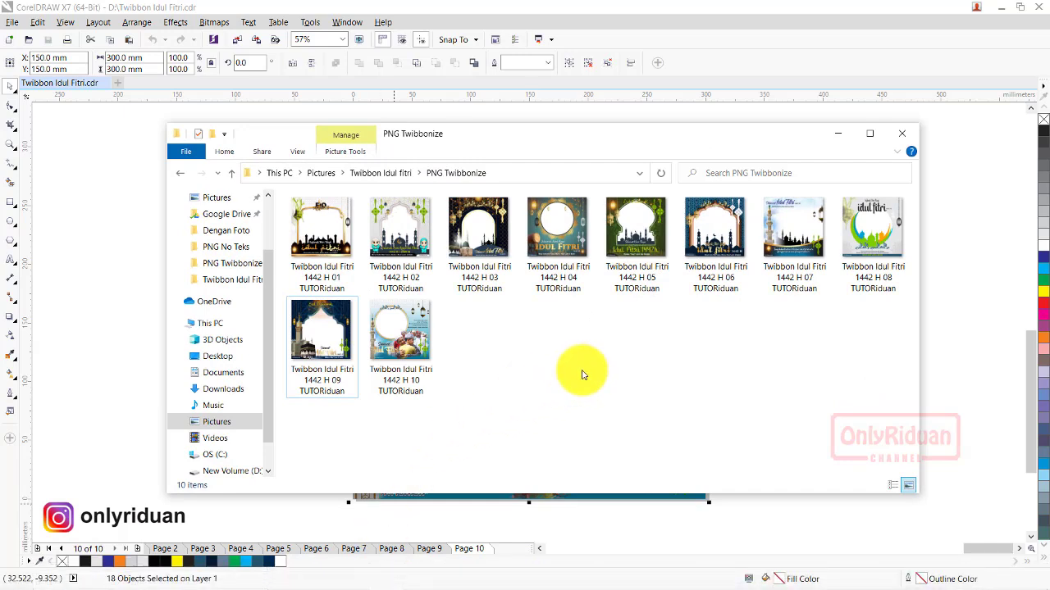
click(402, 342)
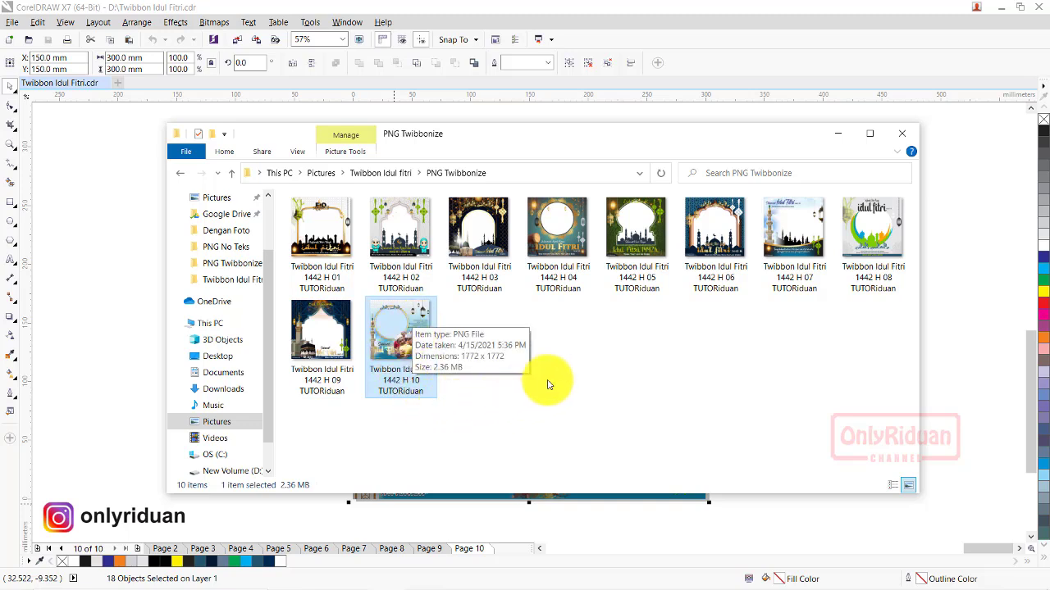
click(503, 411)
click(399, 335)
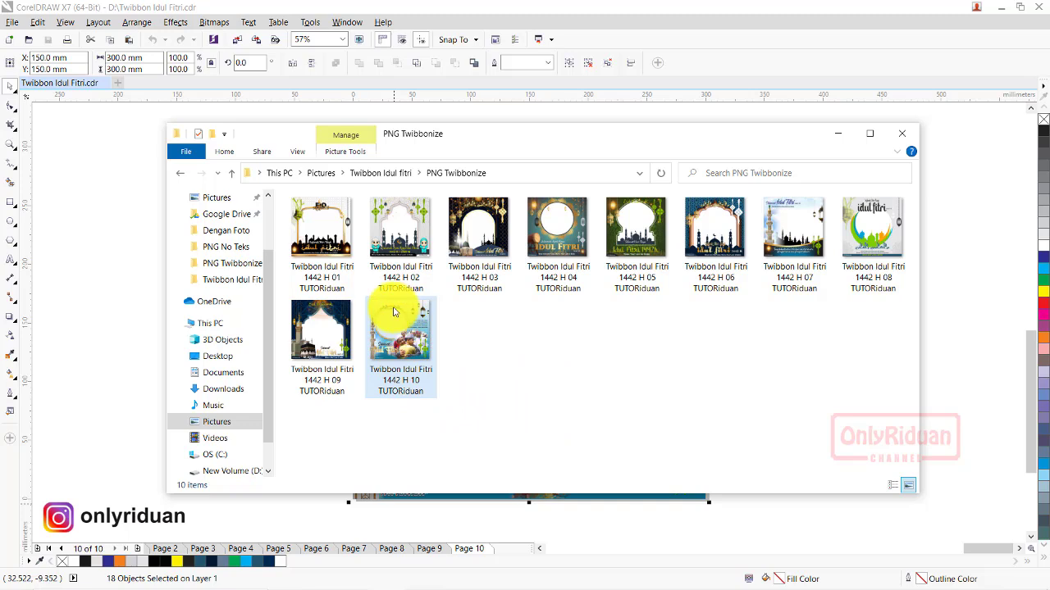
click(837, 133)
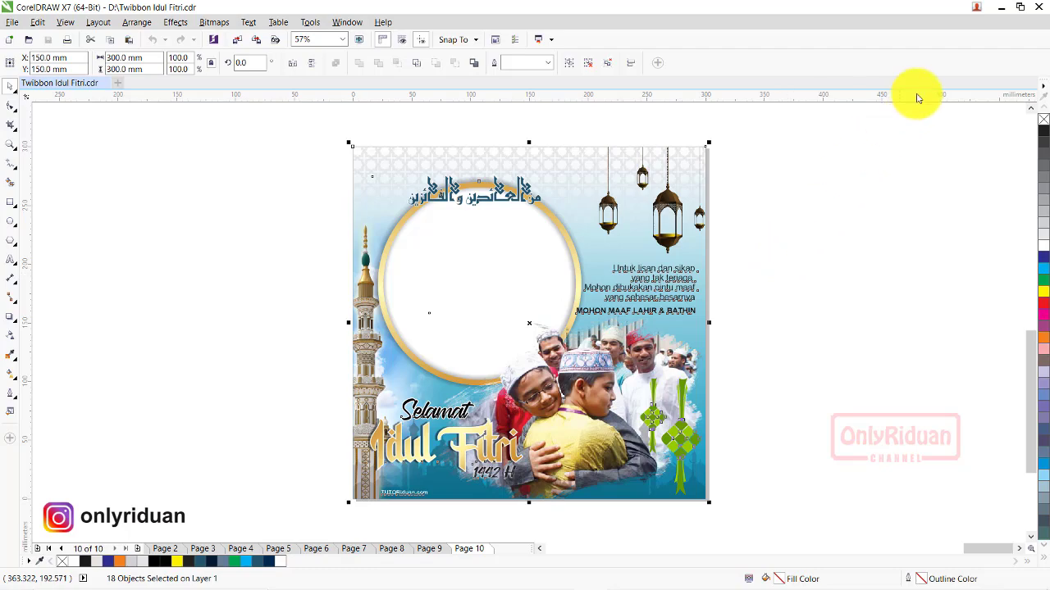
Step: Switch to Chrome and find the Twibbon.com instructions in the TUTORiduan Idul Fitri twibbon article
click(1003, 12)
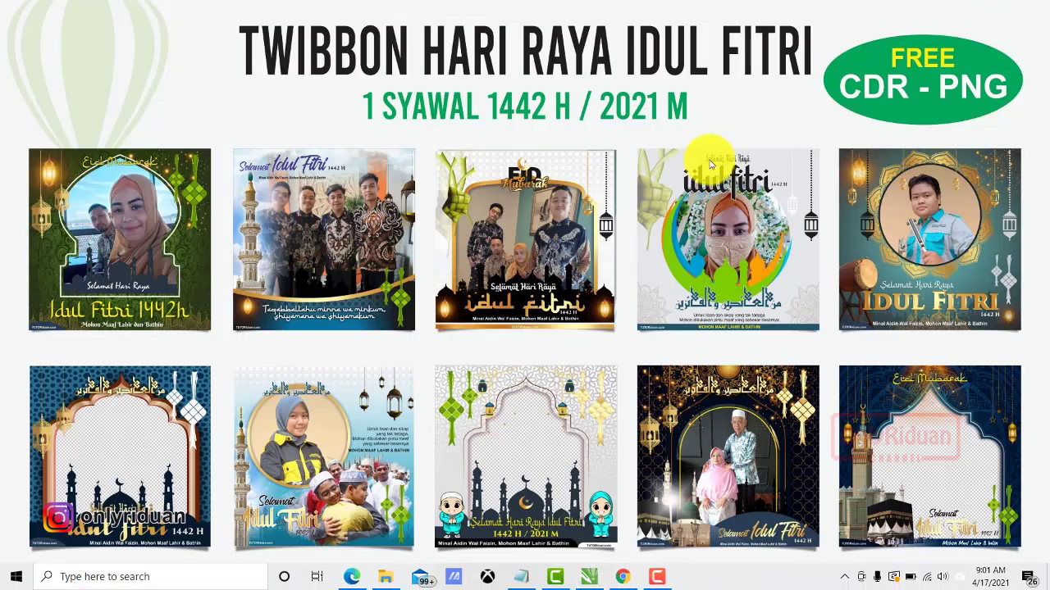
click(621, 576)
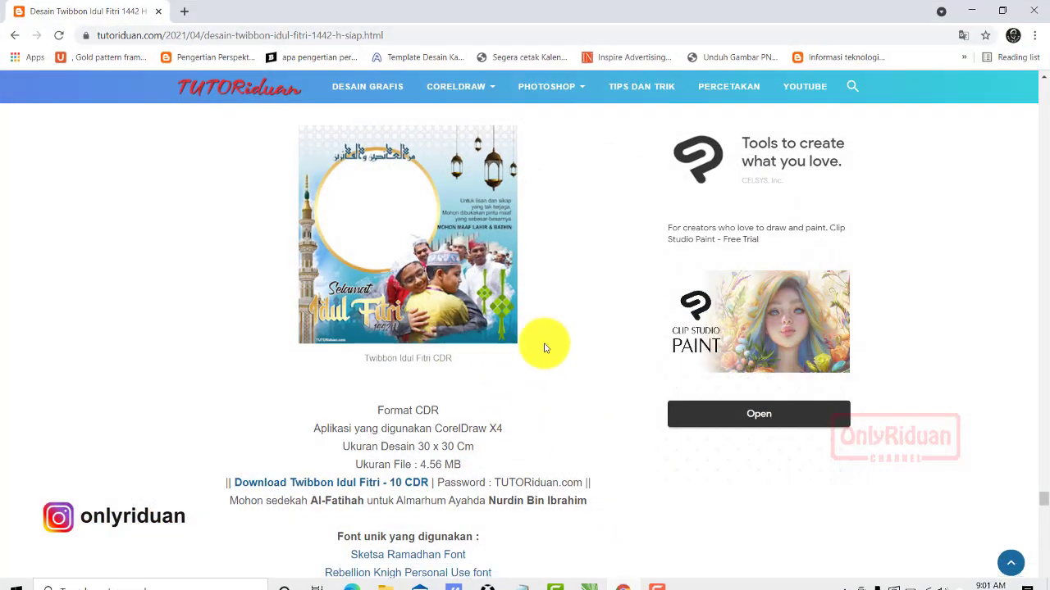
scroll(546, 325, down, 9)
scroll(552, 334, down, 7)
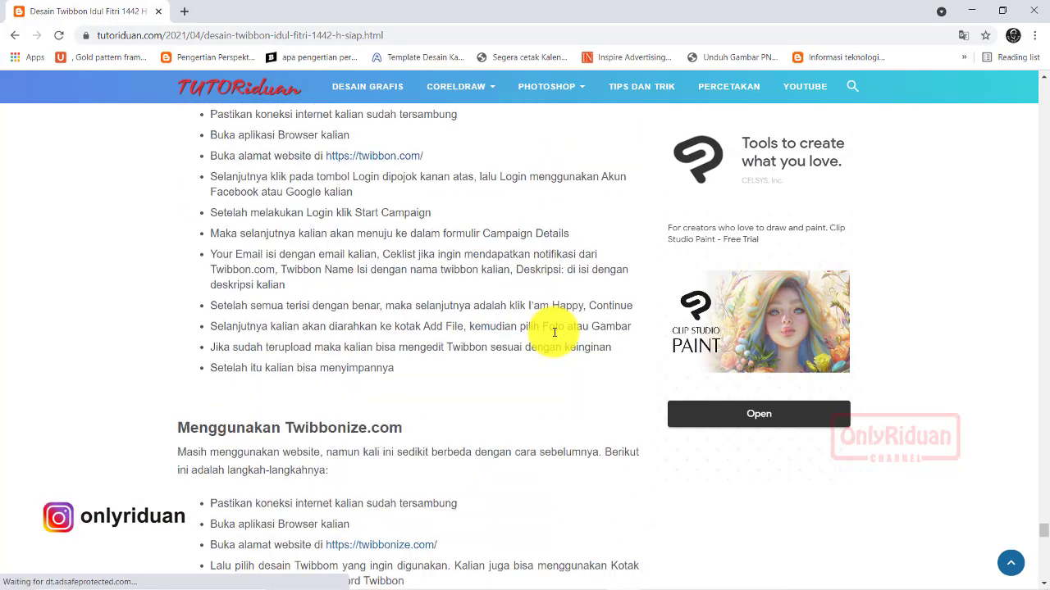
scroll(517, 335, up, 3)
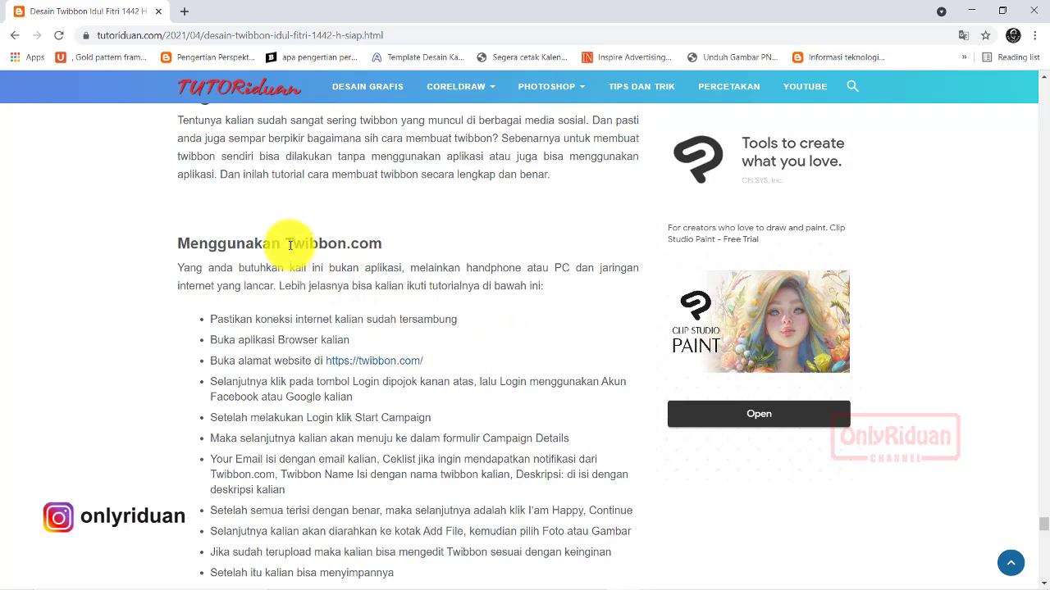
Step: Open Twibbonize.com from the article's Twibbonize instructions and log in with the prefilled email and password
scroll(496, 308, down, 4)
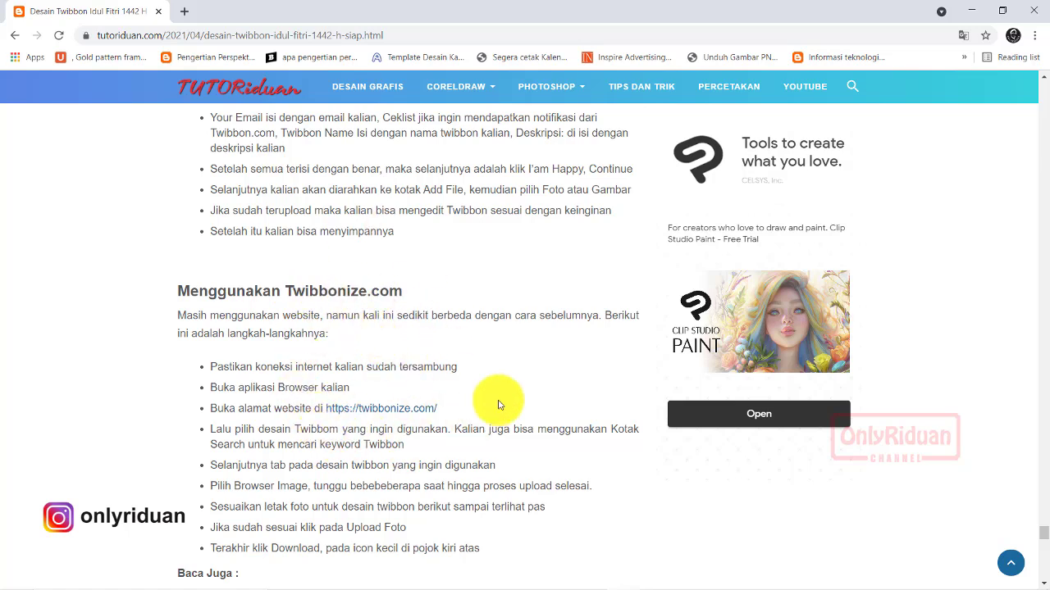
click(382, 408)
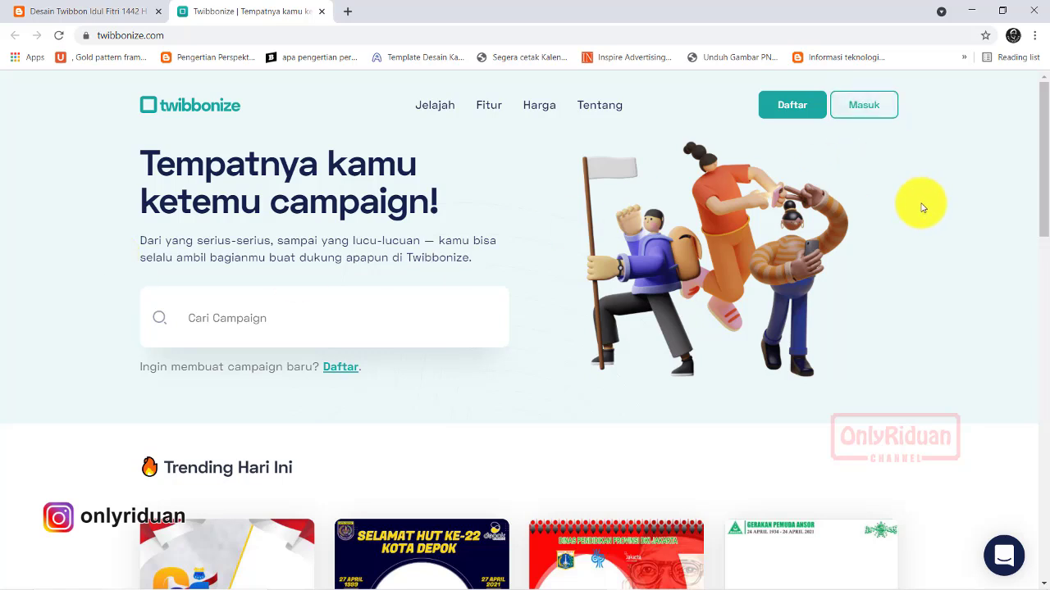
click(862, 105)
scroll(544, 265, down, 2)
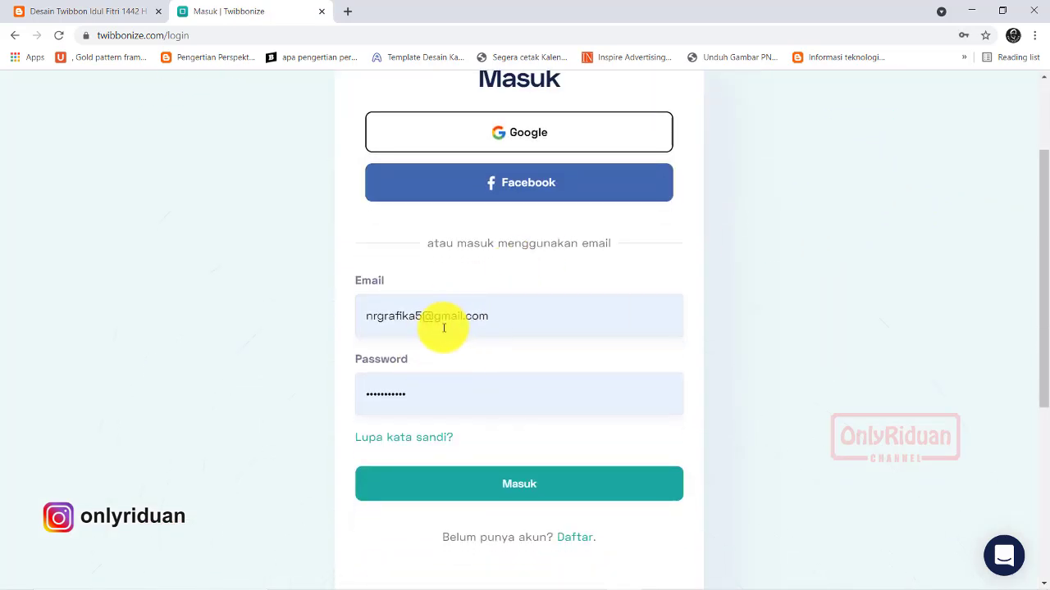
click(542, 489)
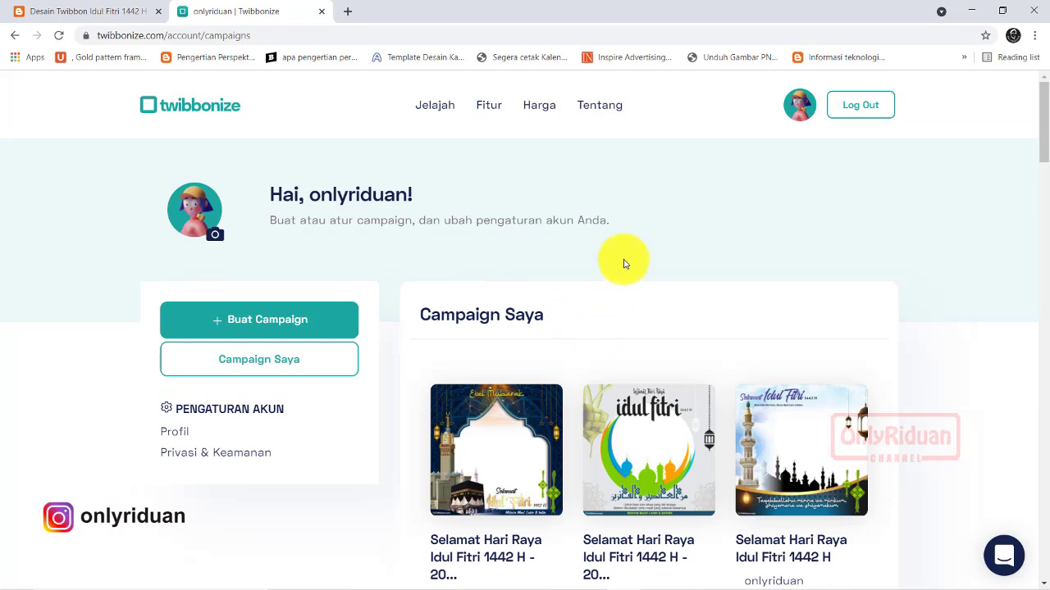
Step: Look through the existing Idul Fitri campaigns listed under Campaign Saya
scroll(632, 261, down, 1)
scroll(633, 261, down, 1)
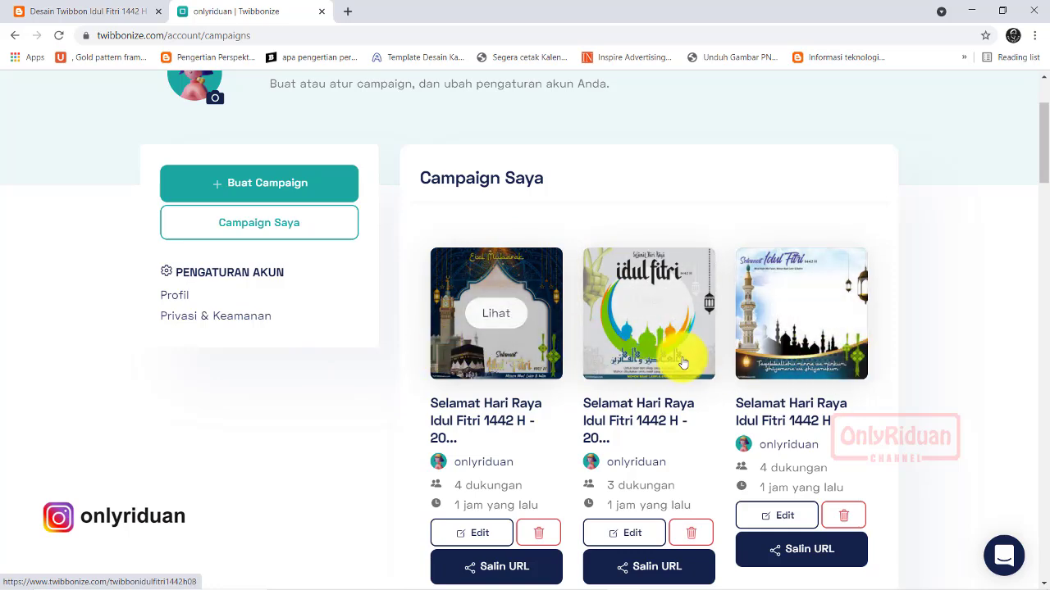
scroll(888, 336, down, 4)
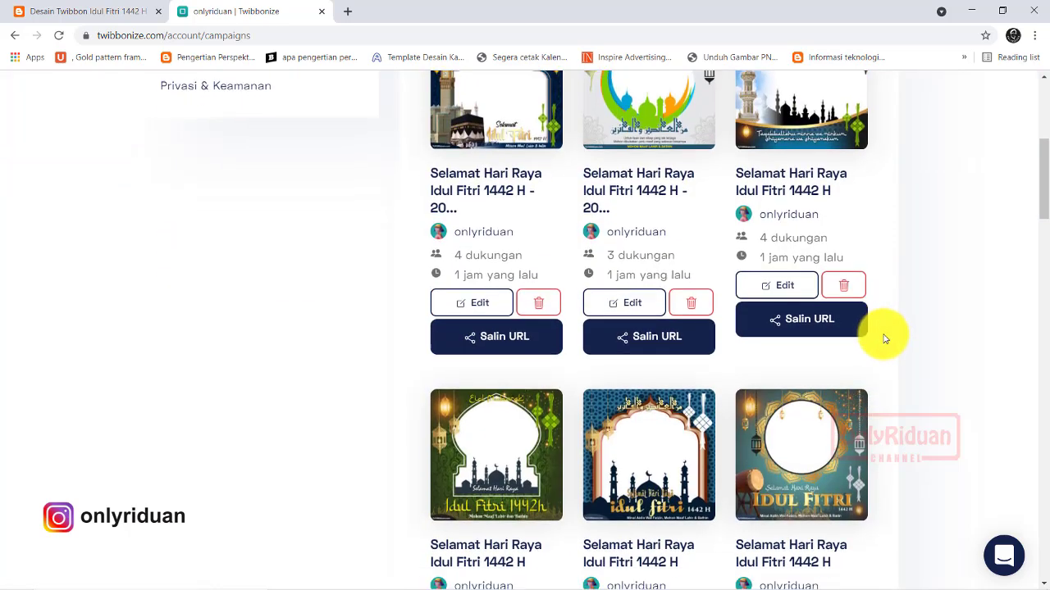
scroll(894, 334, up, 2)
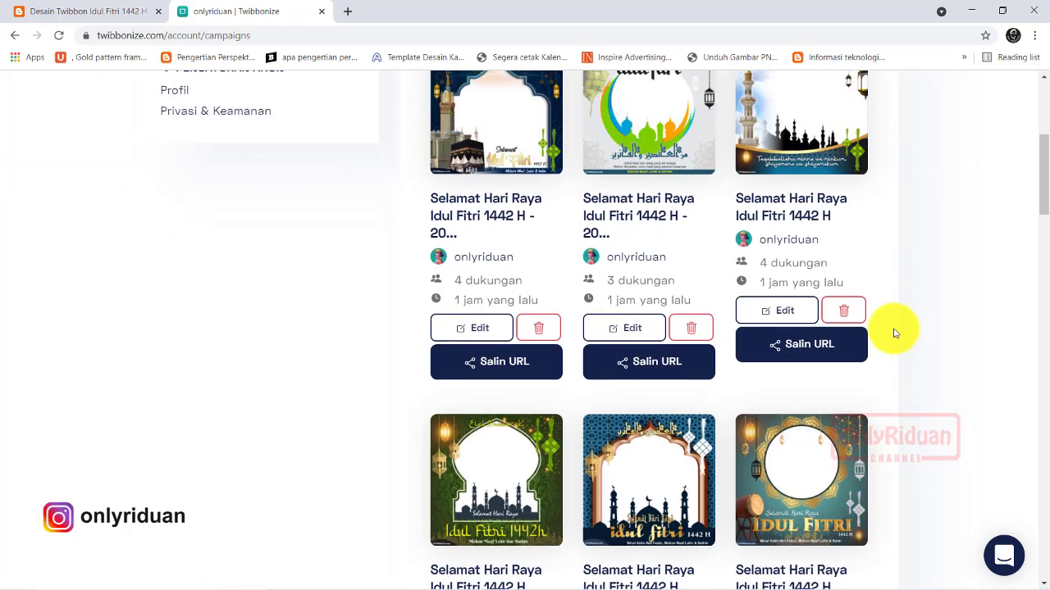
scroll(895, 334, down, 3)
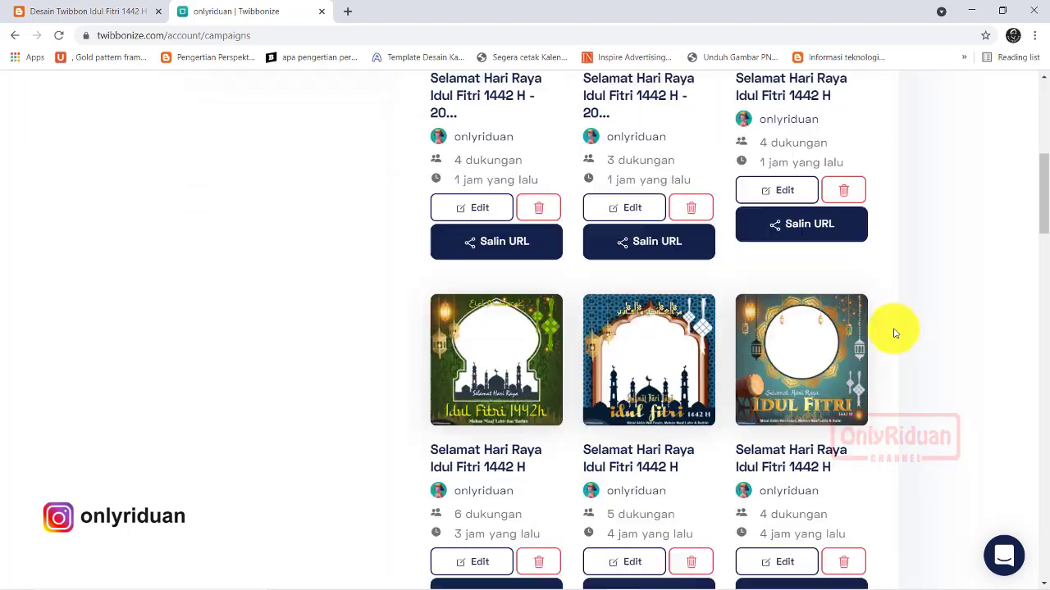
scroll(895, 334, up, 2)
scroll(894, 334, up, 4)
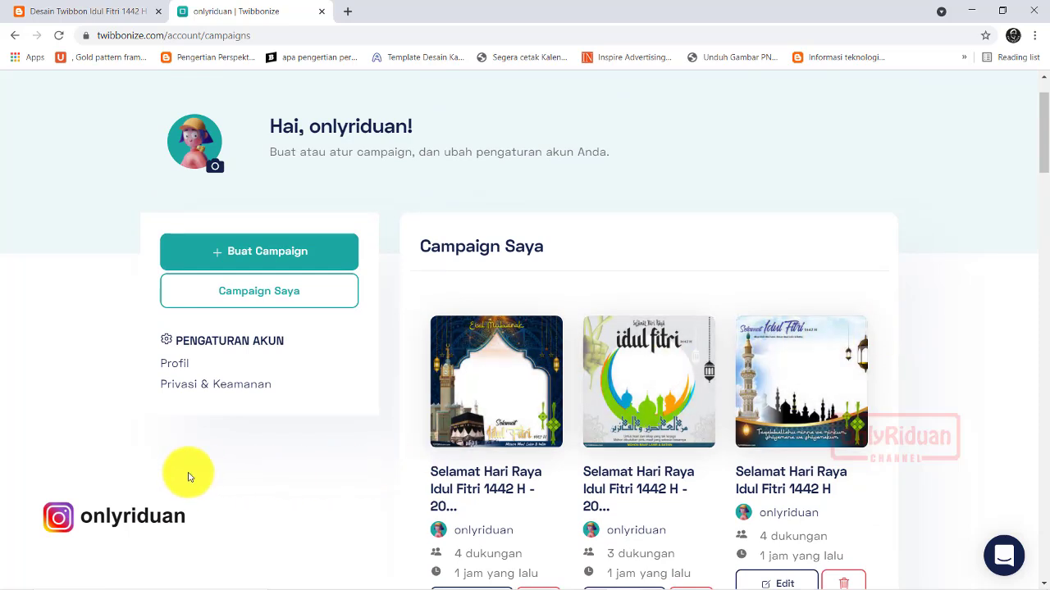
Step: Start a new campaign and set its campaign link to twb.nz/twibbonidulfitri1442h10
click(257, 259)
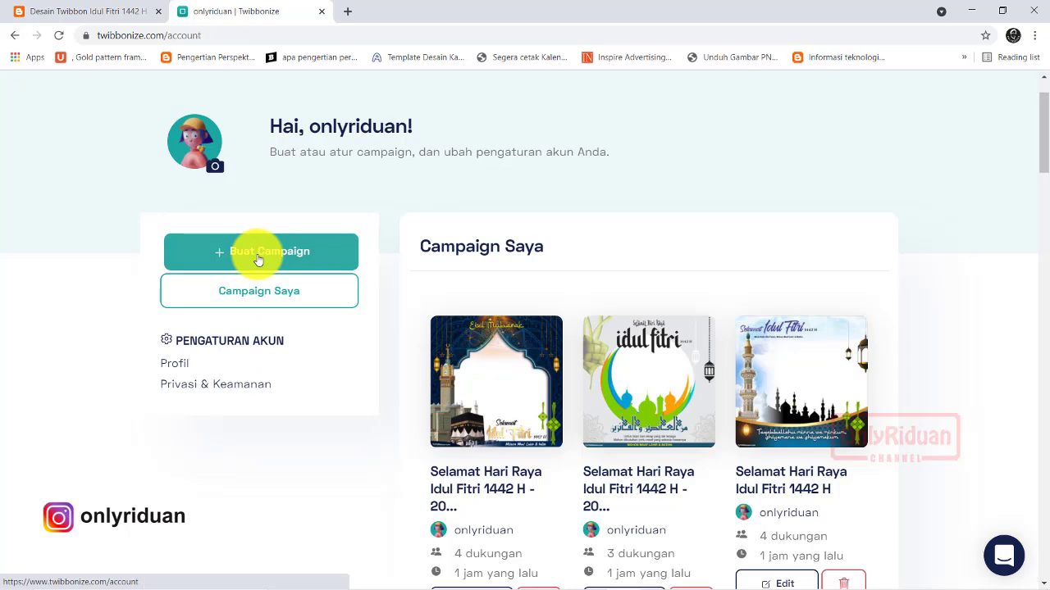
scroll(546, 306, down, 5)
scroll(563, 299, down, 2)
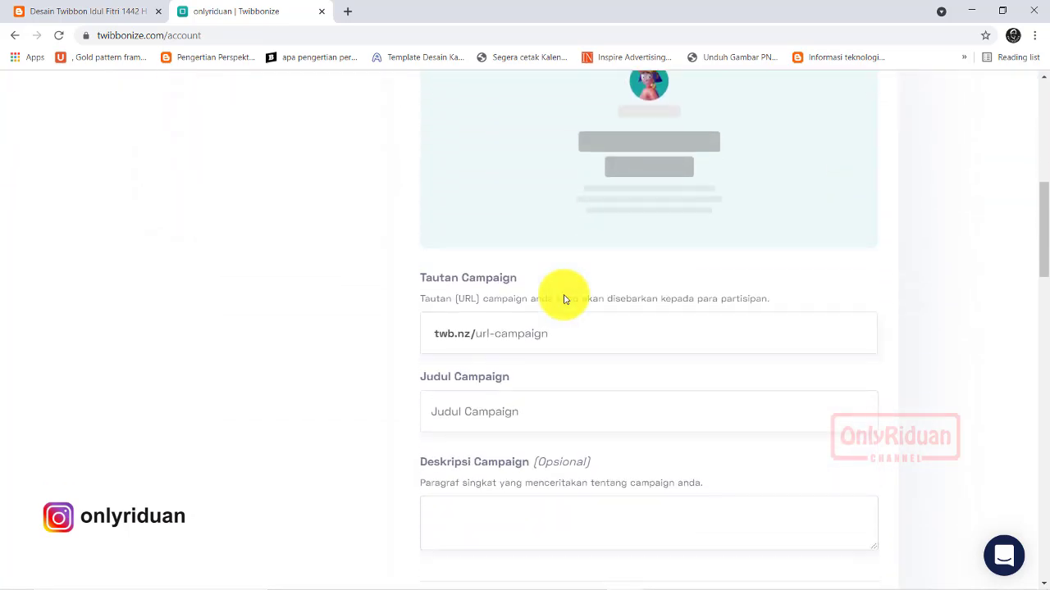
click(502, 334)
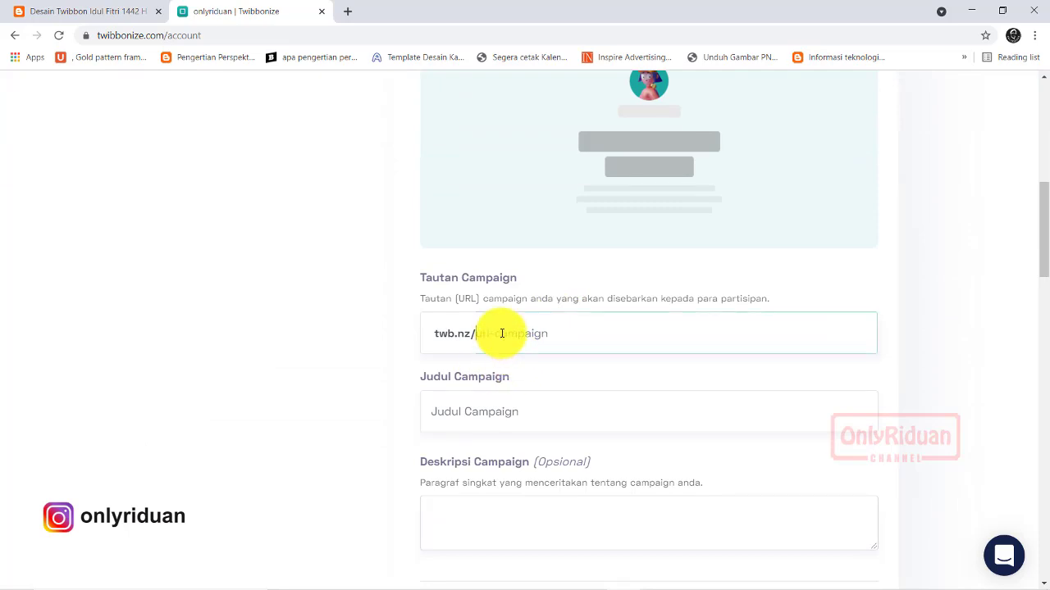
text(tw)
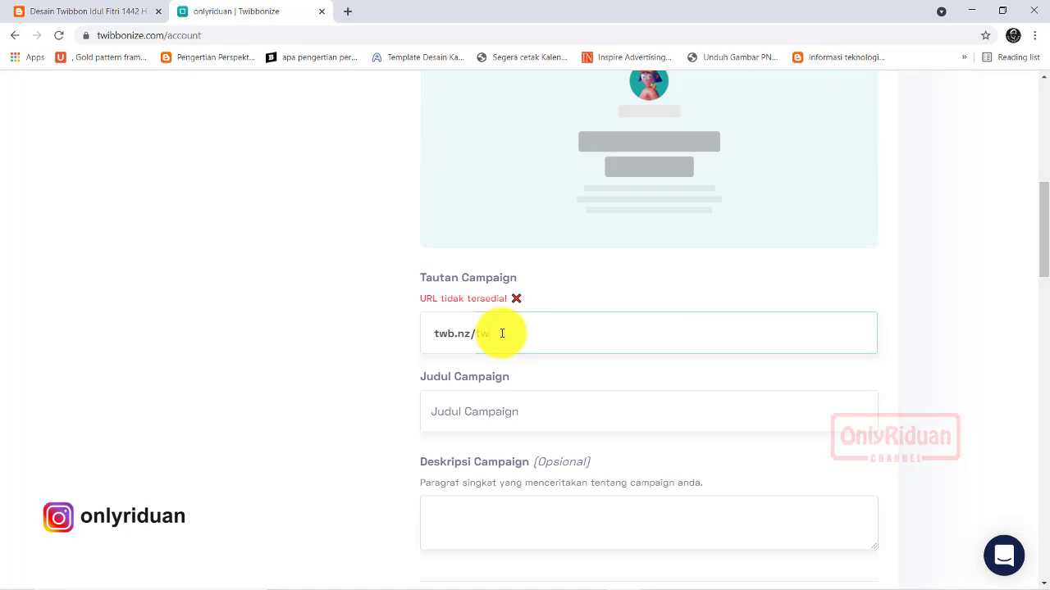
text(ibbonidulfitri1442h)
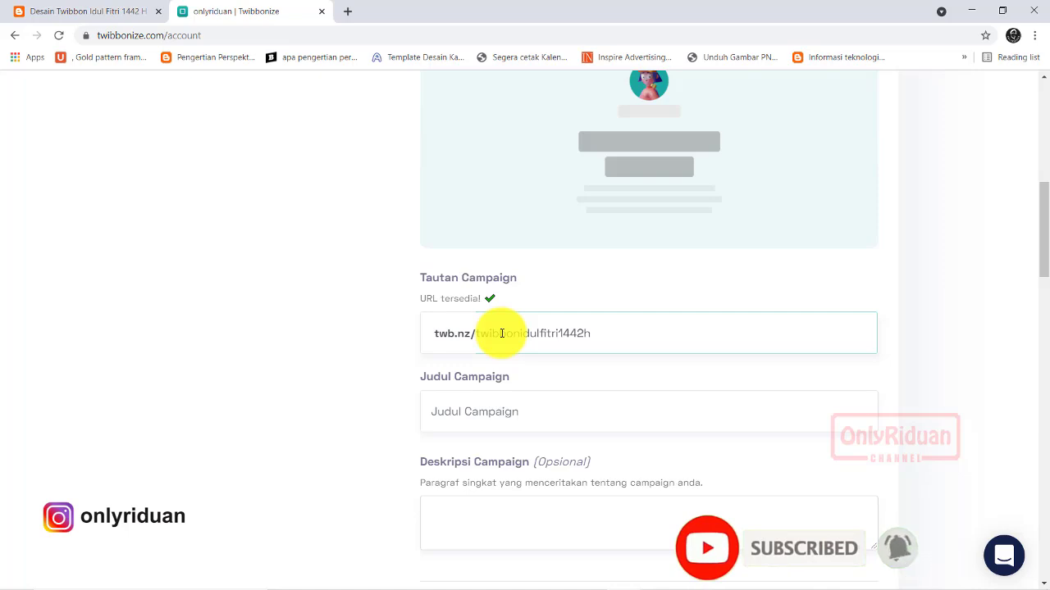
text(0)
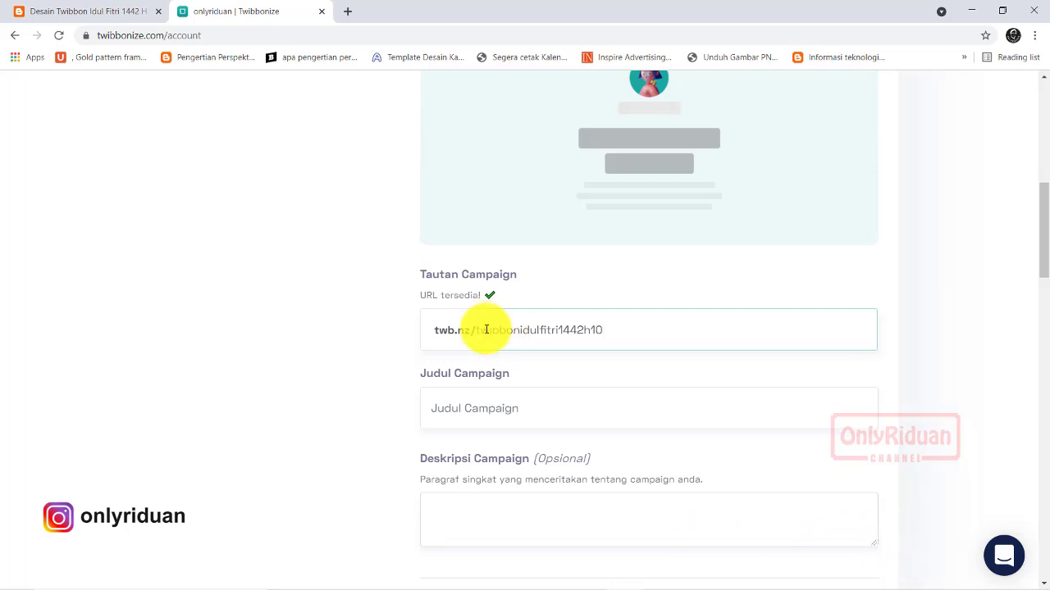
Step: Enter "Selamat Hari Raya Idul Fitri 1442 H - 2021" as the campaign title
scroll(486, 330, down, 1)
click(472, 342)
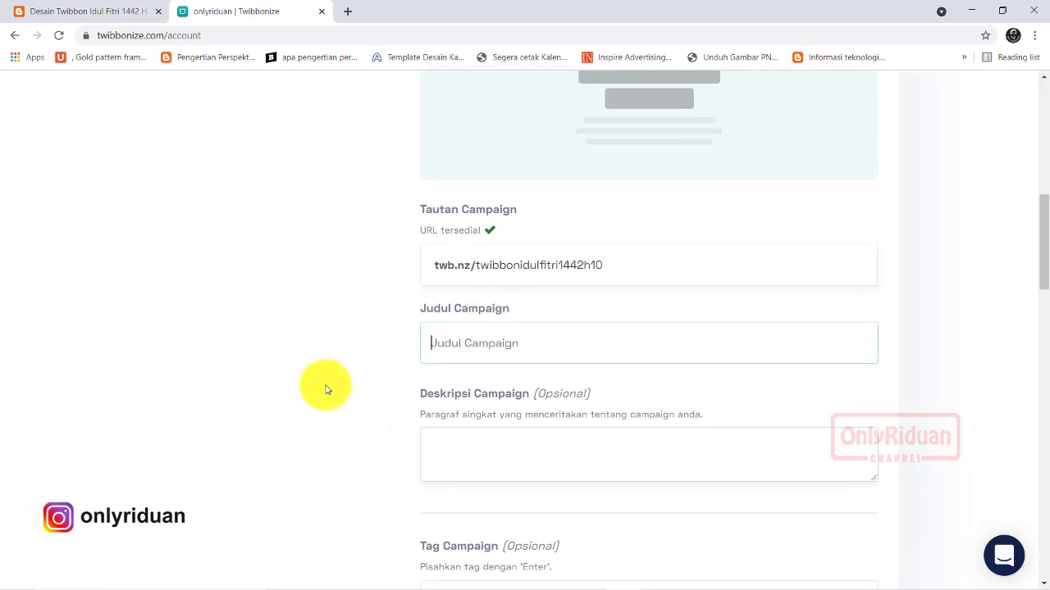
text(Selamat hari Raya)
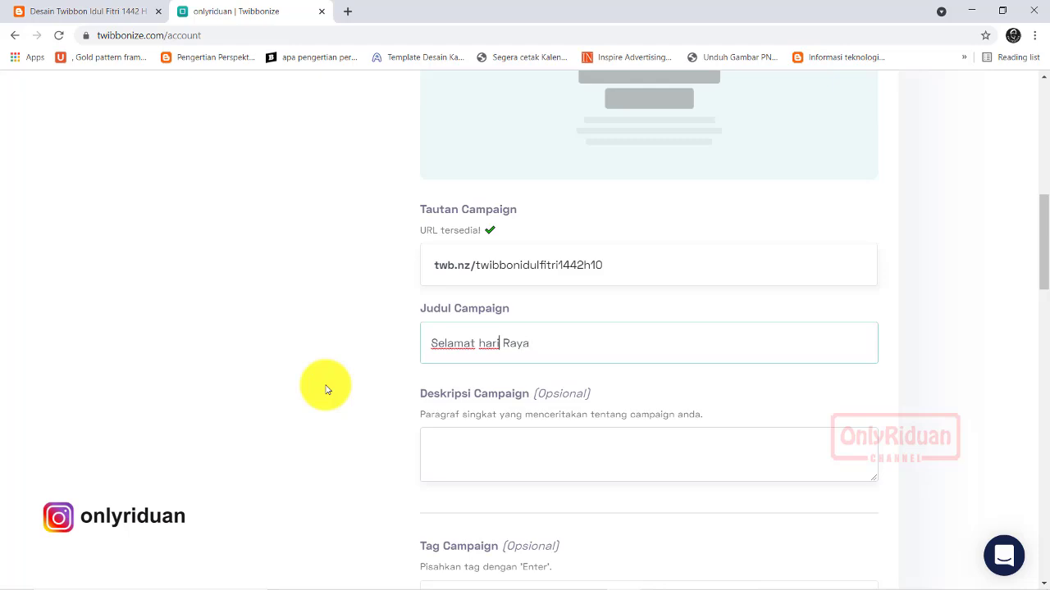
key(BackSpace)
text(H)
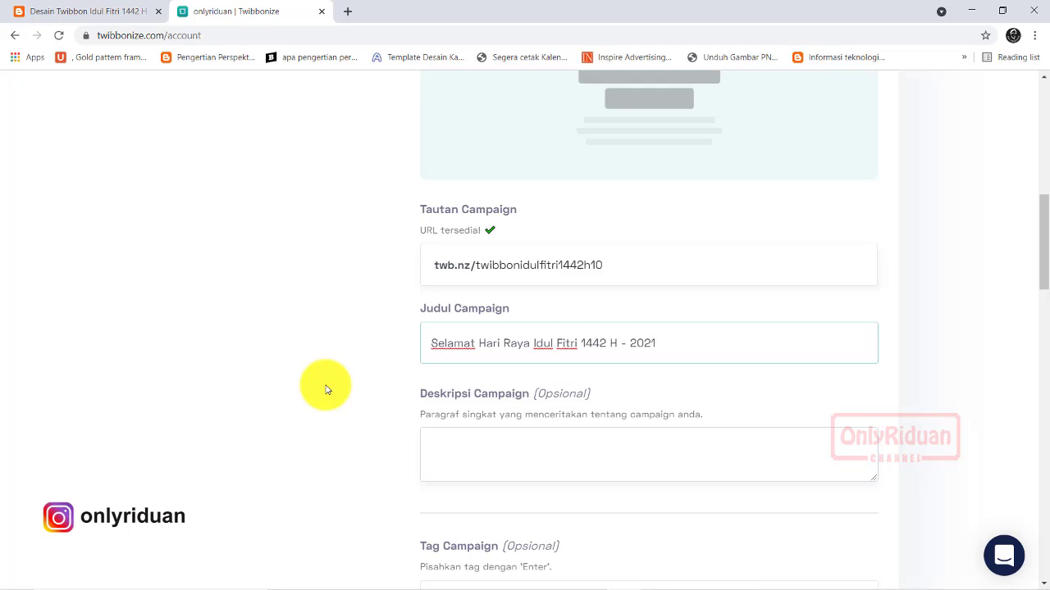
Step: Write the campaign description "Selamat Hari Raya Idul Fitri 1442 H, Mohon Maaf Lahir dan Batin", reusing the greeting from the title
click(462, 448)
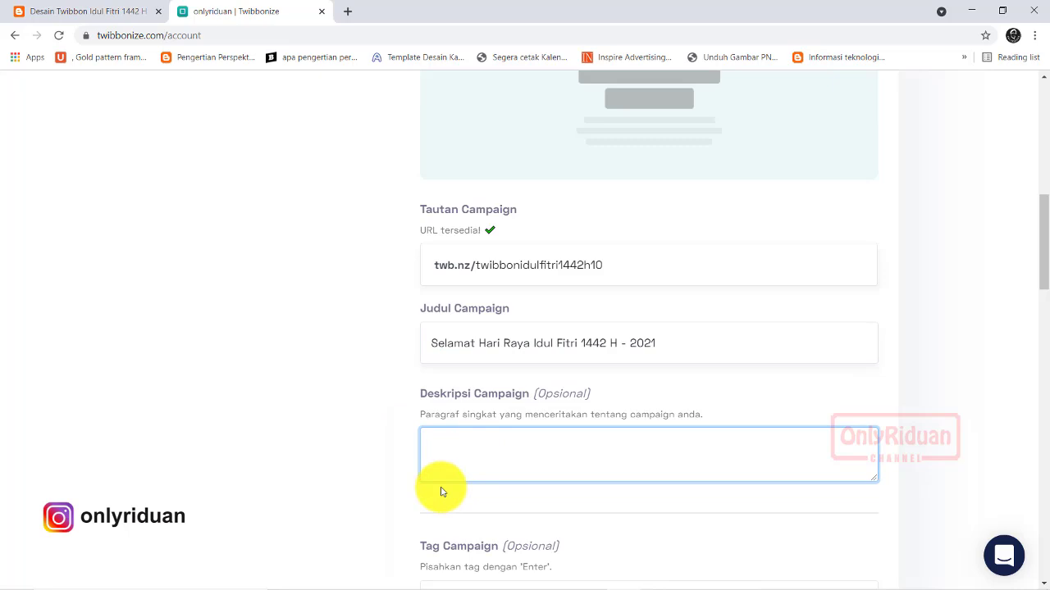
drag(617, 342, 422, 345)
key(ctrl+c)
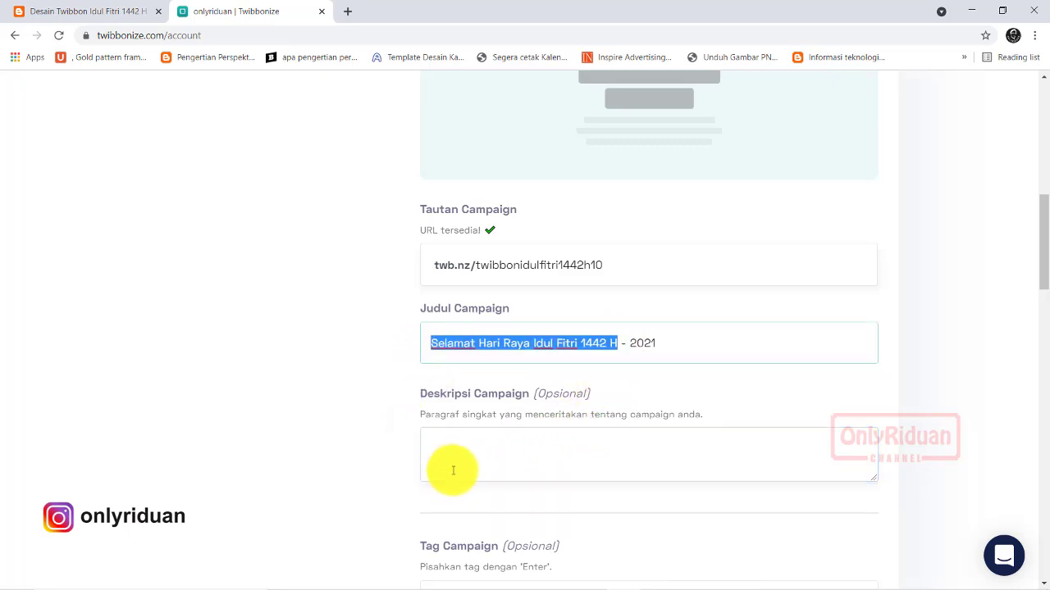
click(452, 447)
key(ctrl+v)
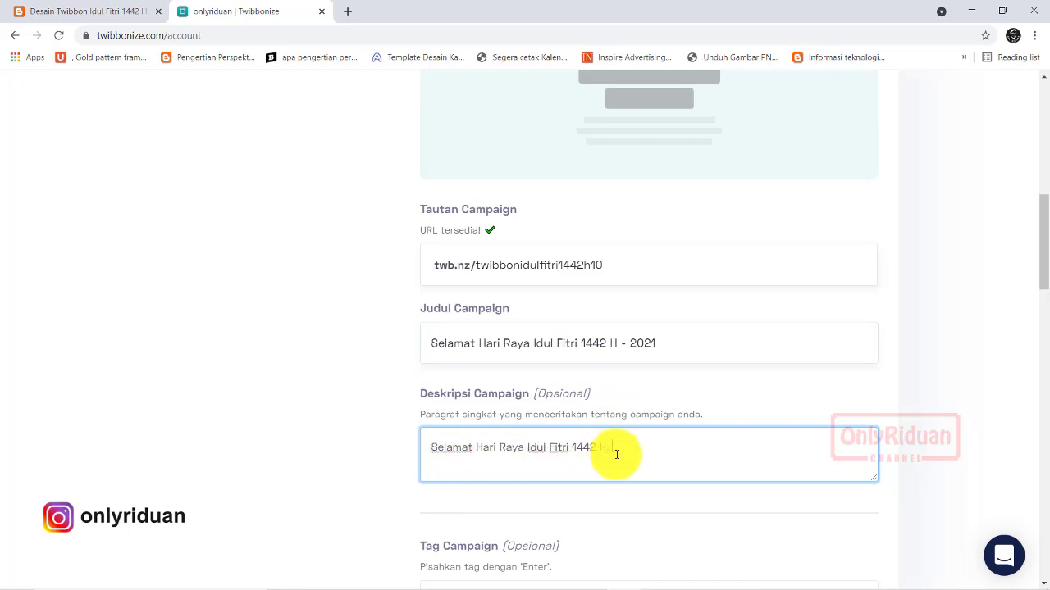
text(Maaf Lahir dan batin)
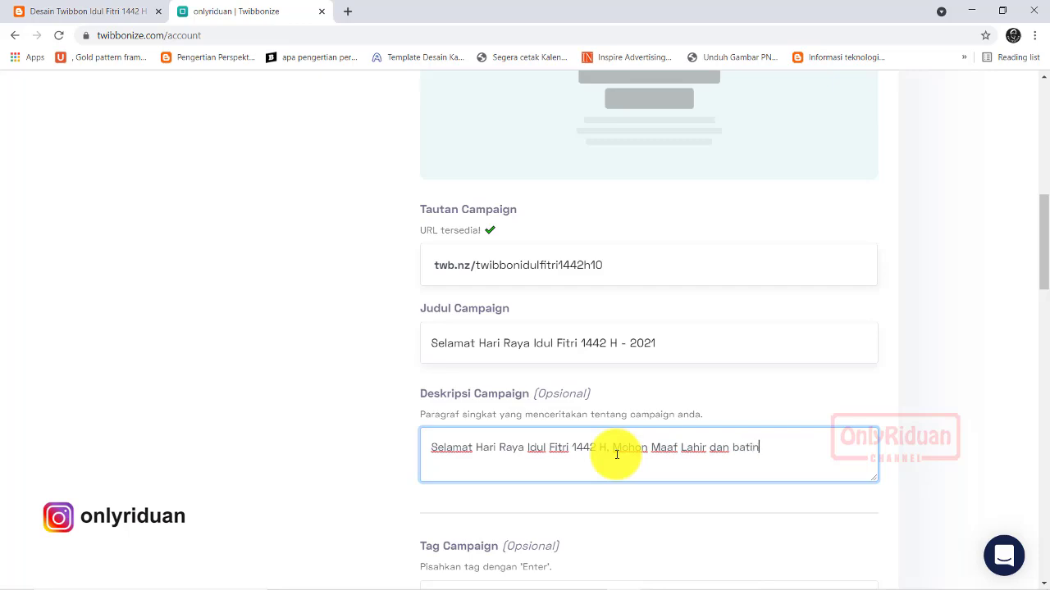
key(Left)
key(BackSpace)
text(B)
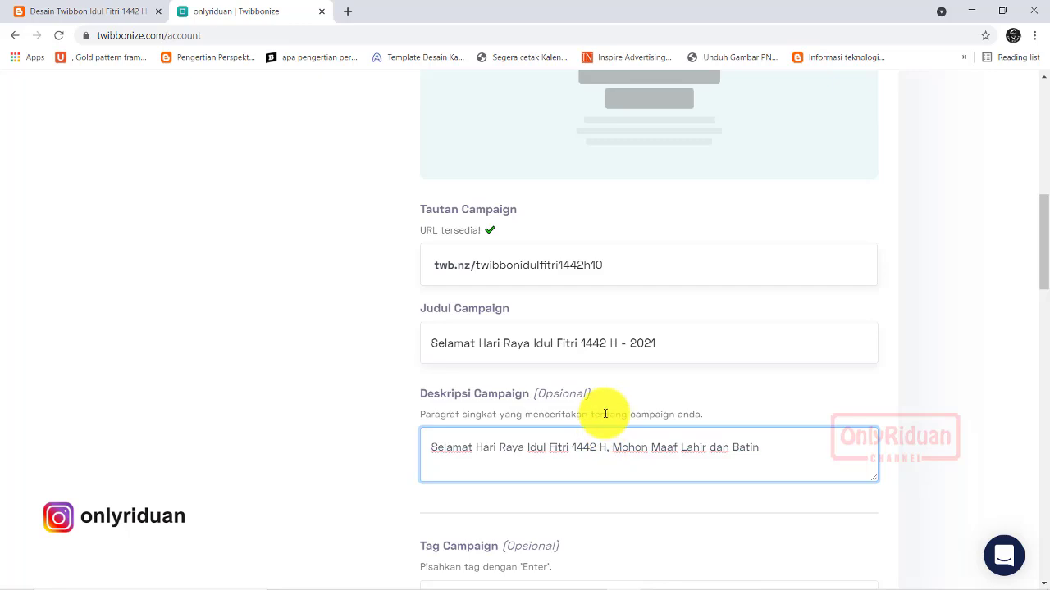
Step: Copy the greeting "Selamat Hari Raya Idul Fitri 1442 H" from the description into the campaign tags
scroll(604, 386, down, 3)
click(511, 391)
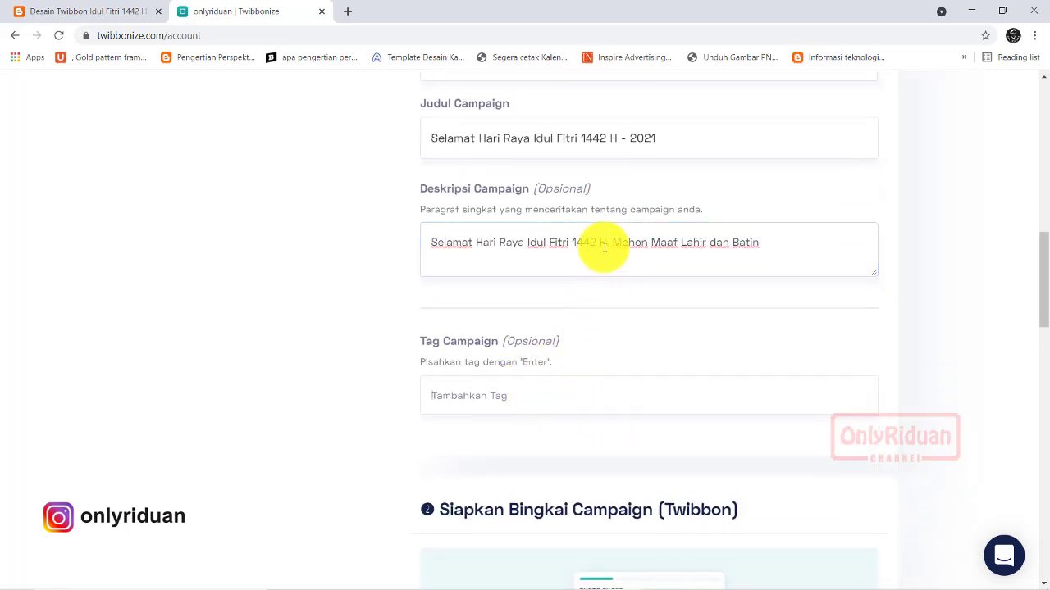
drag(607, 244, 421, 245)
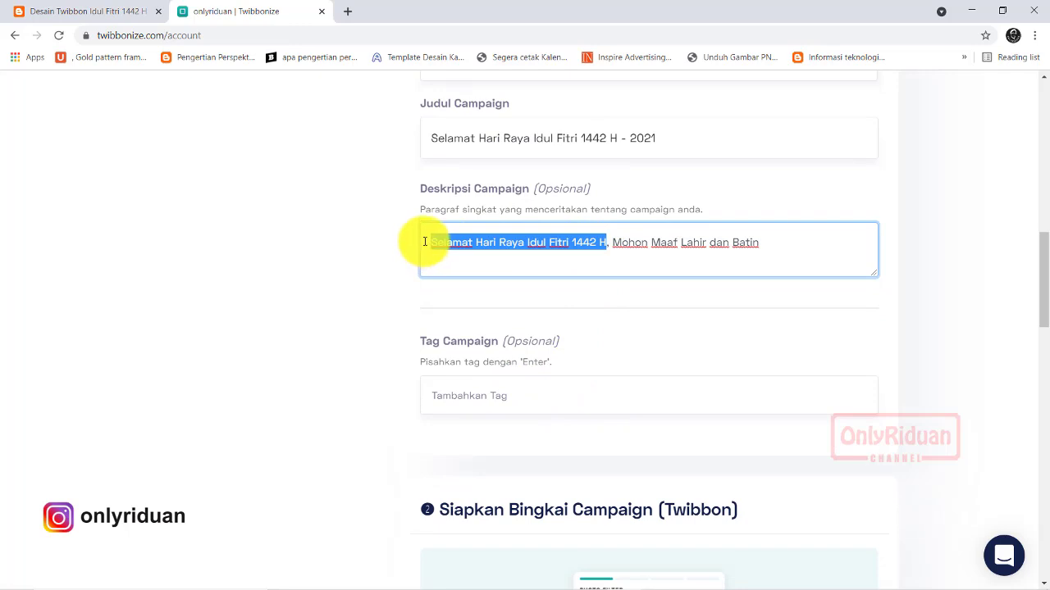
click(449, 391)
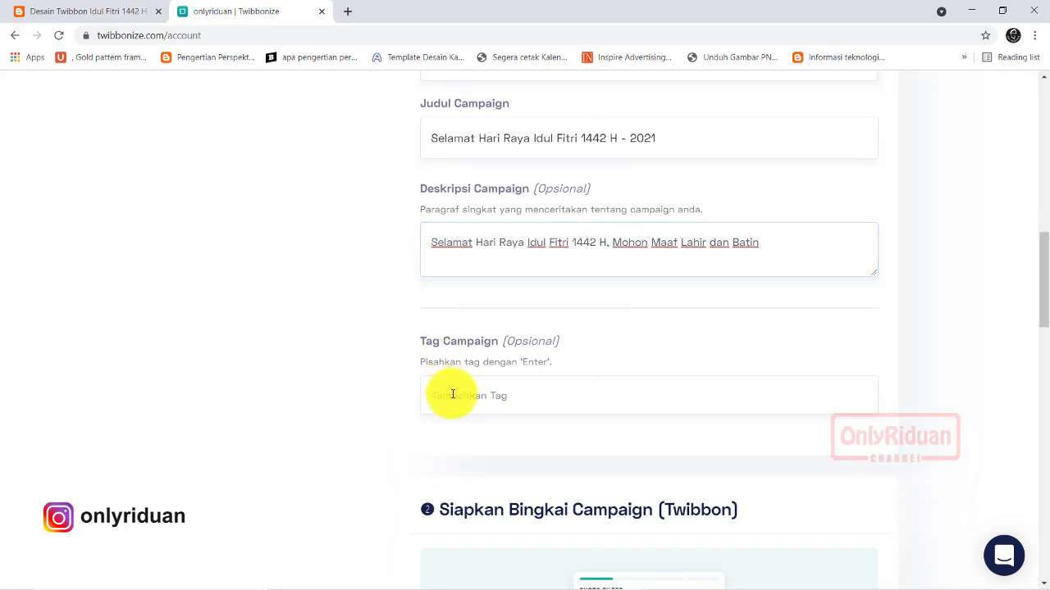